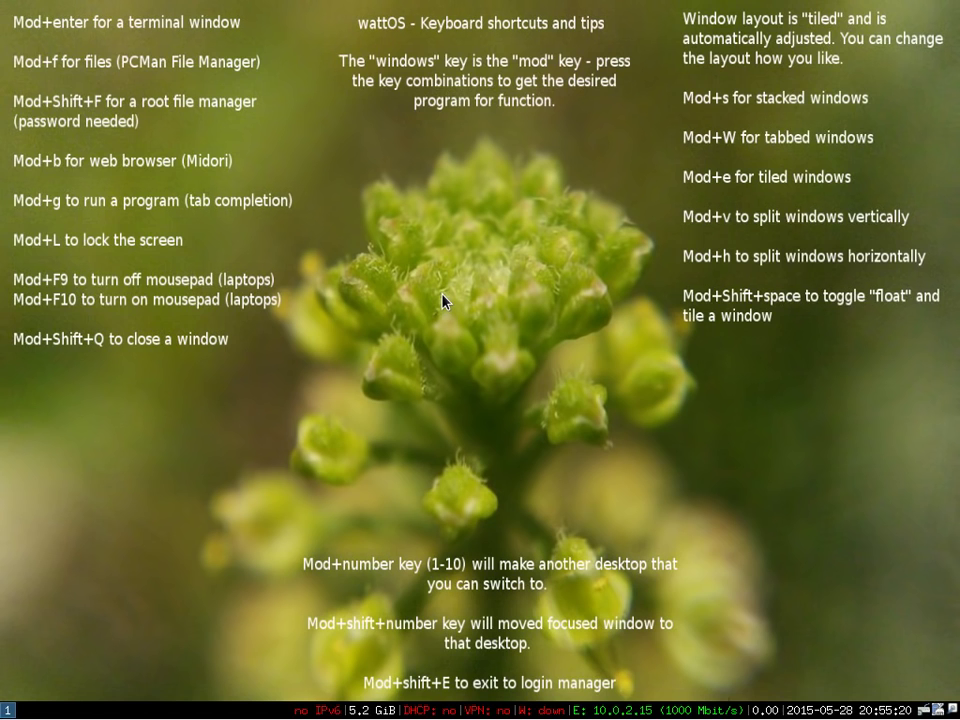
- Open two extra tiled rxvt terminals, then close each one until the wattOS wallpaper shows
key("super+Return")
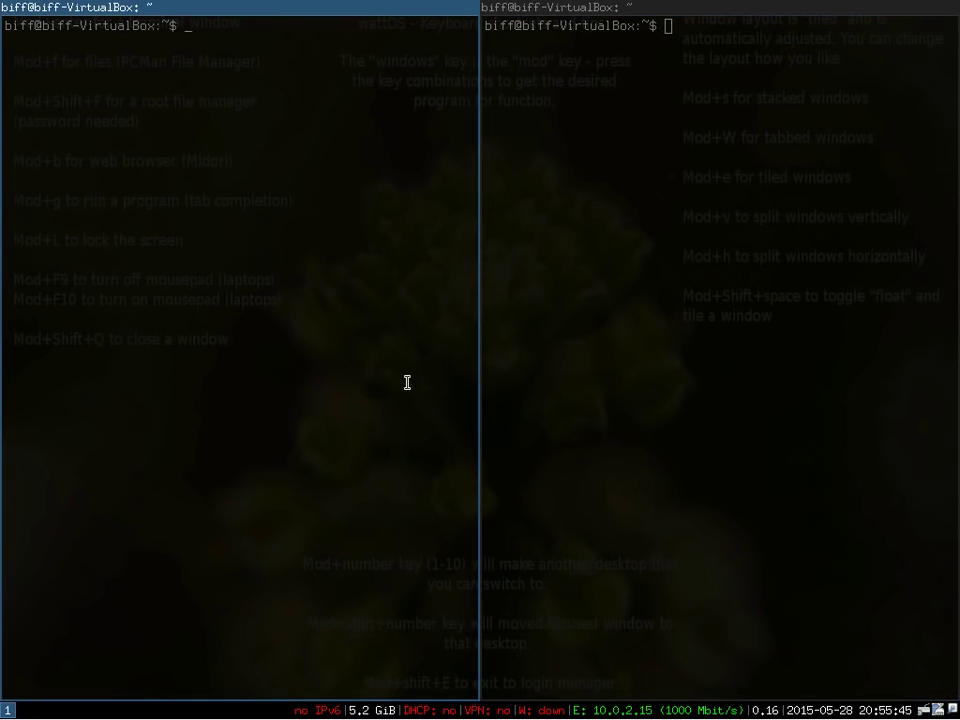
key("super+Return")
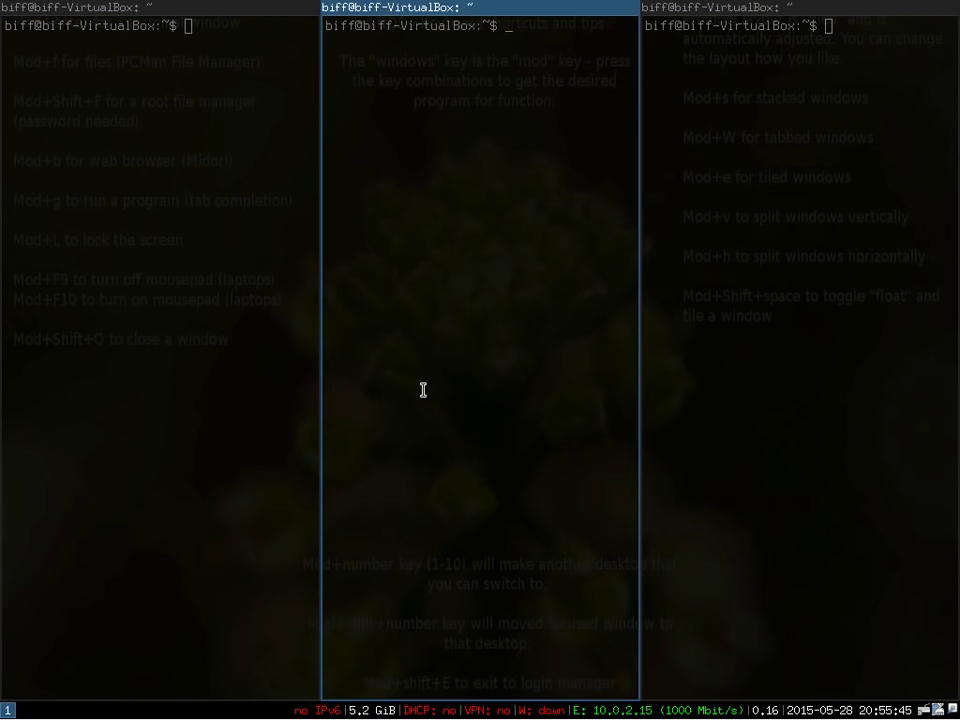
key("super+shift+q")
key("super+shift+q")
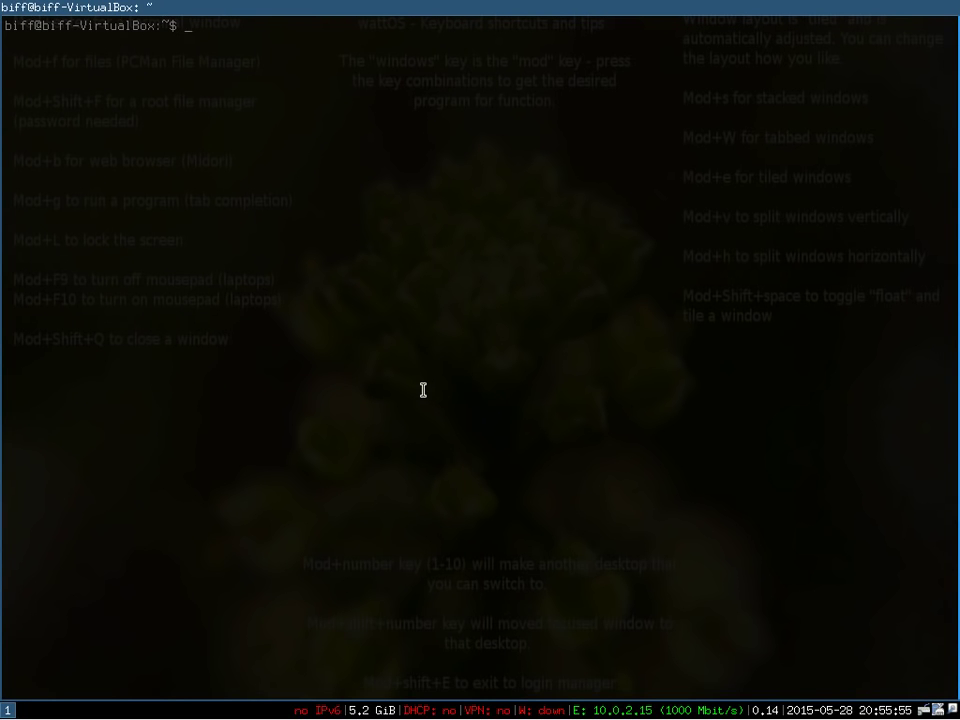
key("super+shift+q")
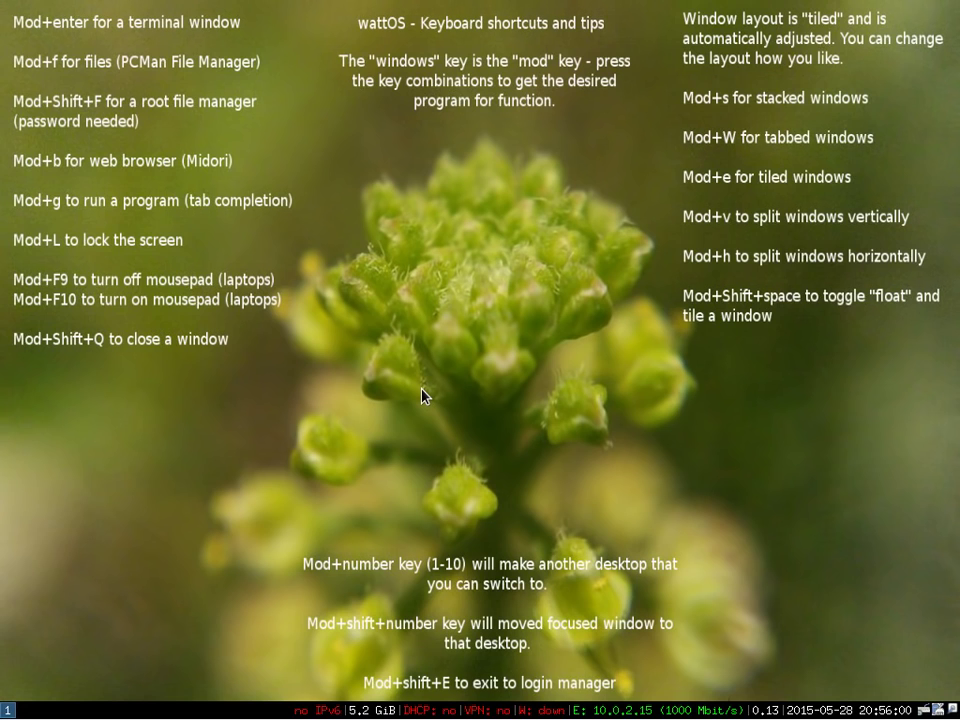
- Open the home folder in PCManFM, peek into Accessories, then open the Internet applications category
key("super+f")
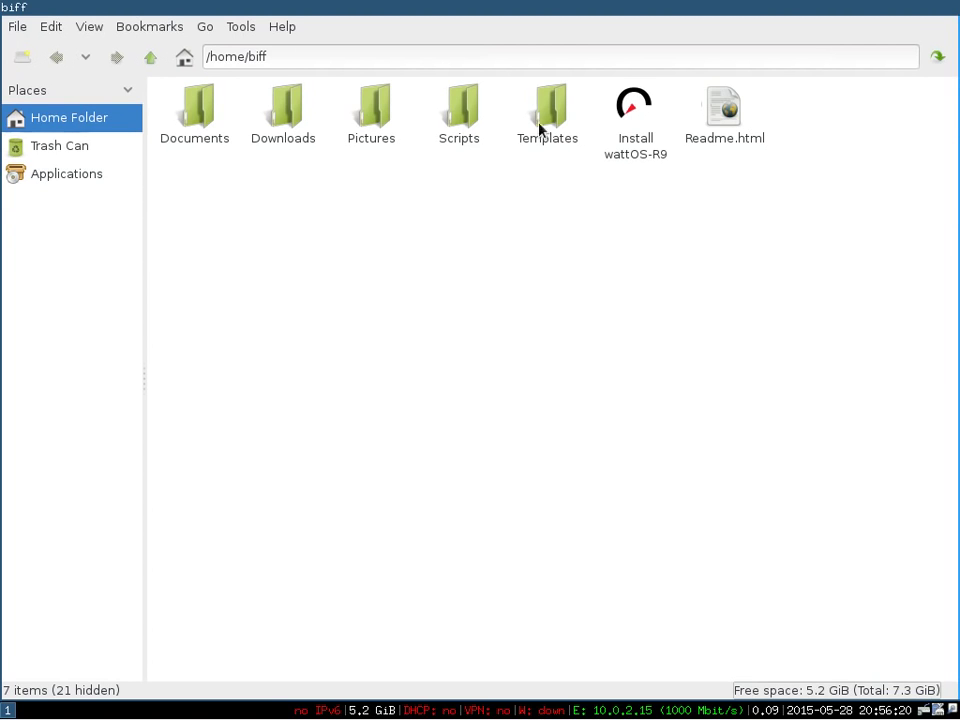
left_click(43, 176)
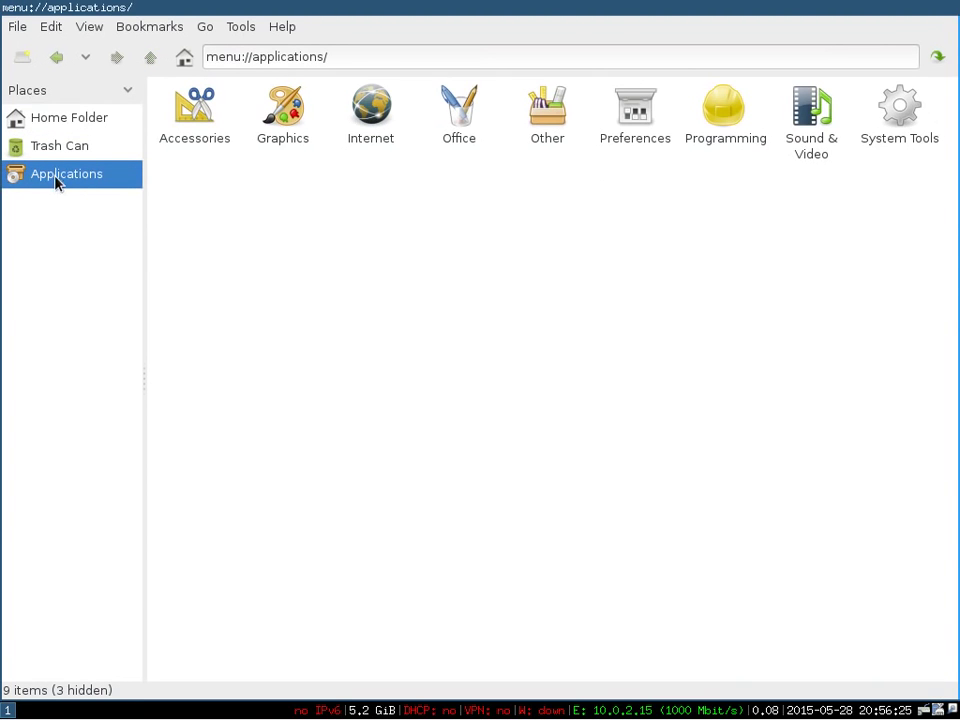
double_click(197, 113)
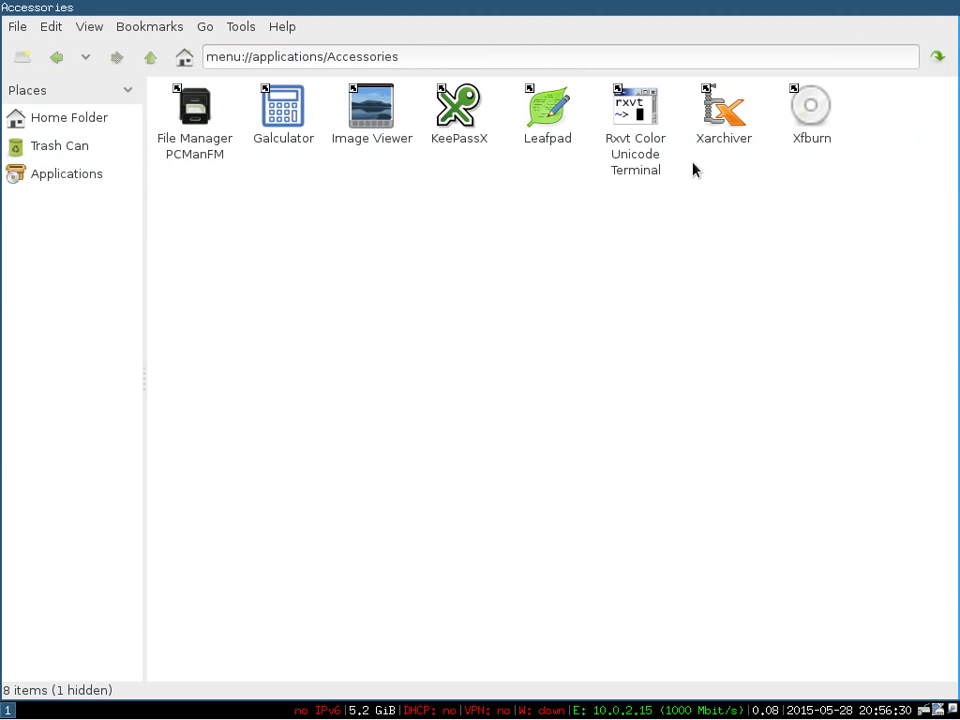
left_click(150, 60)
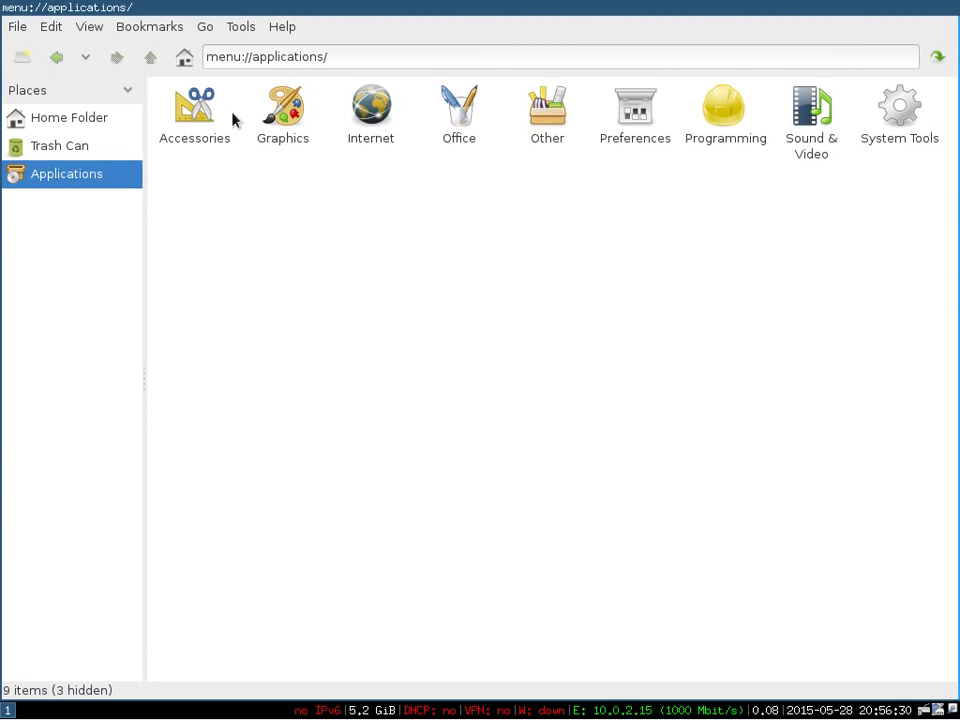
double_click(360, 110)
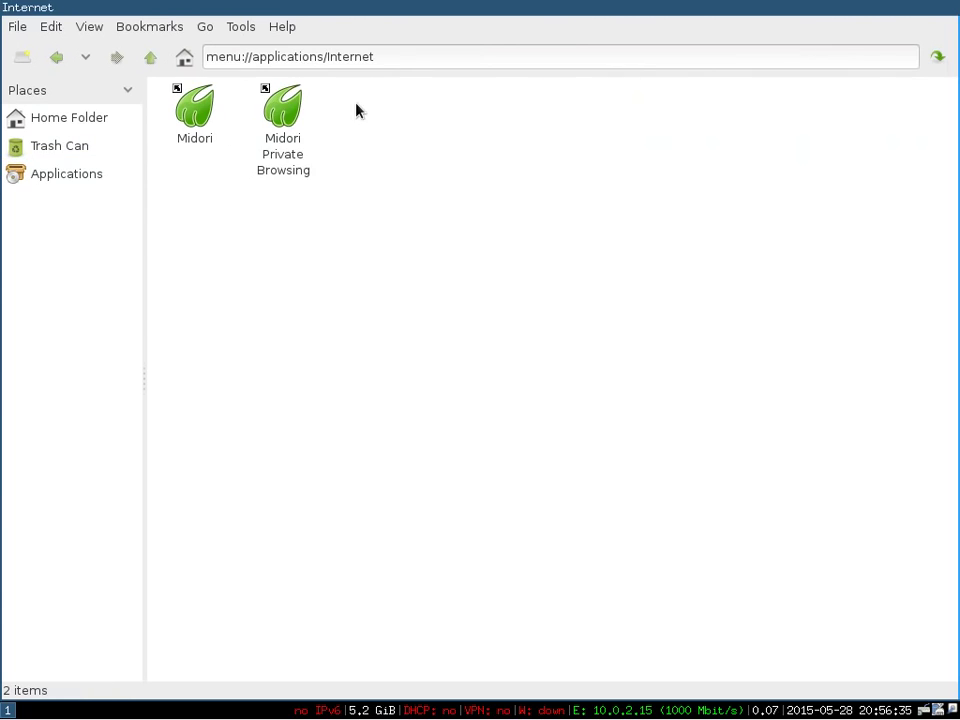
- Browse the System Tools, Sound & Video and Preferences categories, ending at menu://applications/
left_click(153, 60)
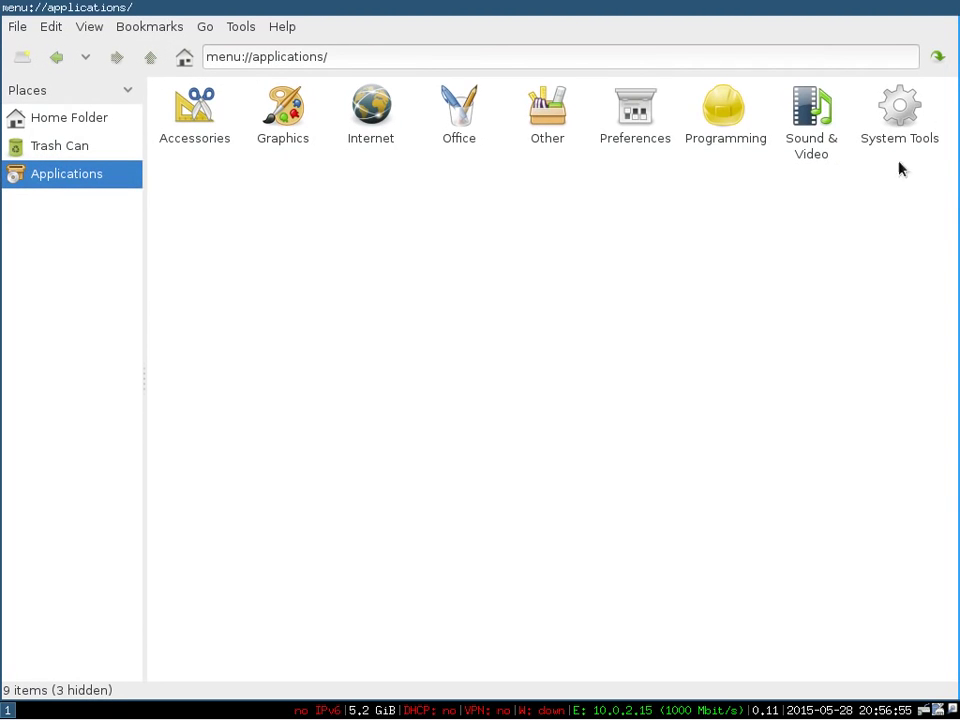
double_click(896, 121)
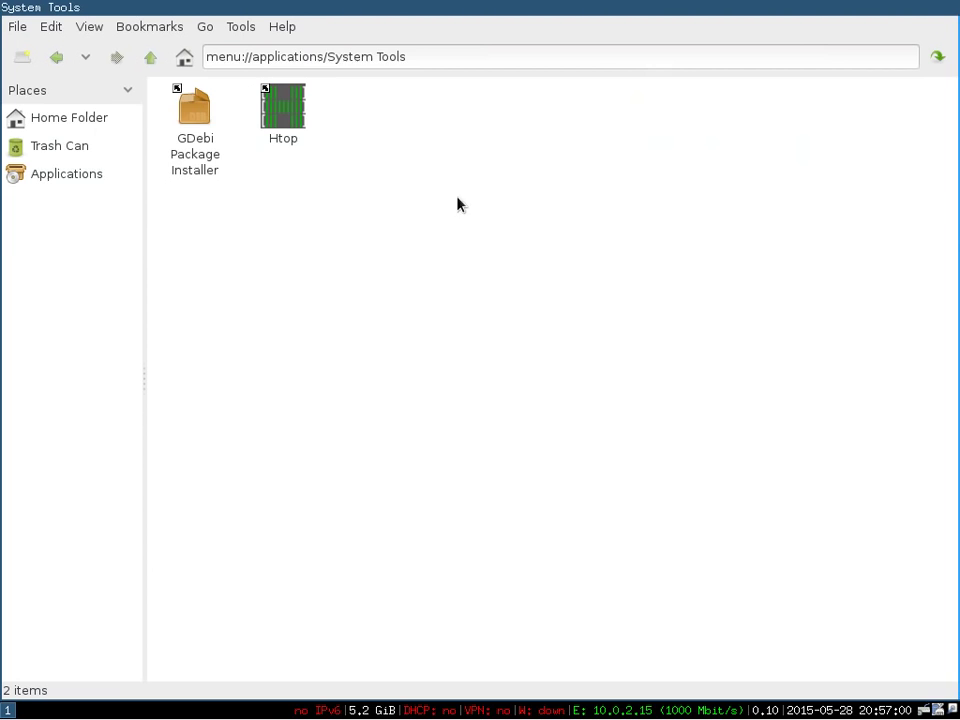
left_click(149, 58)
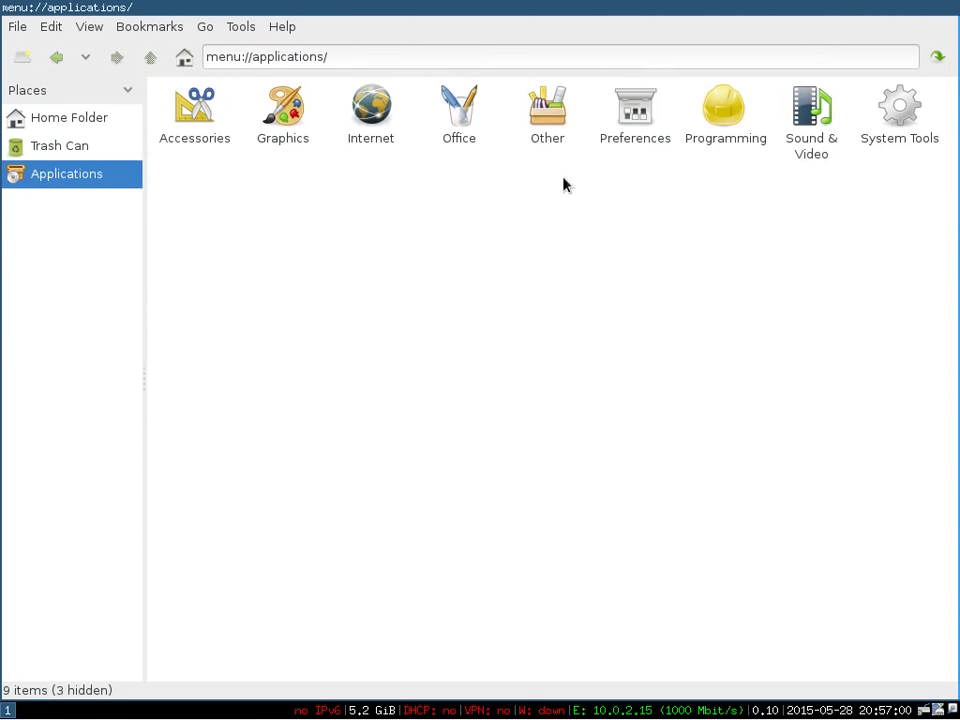
double_click(800, 115)
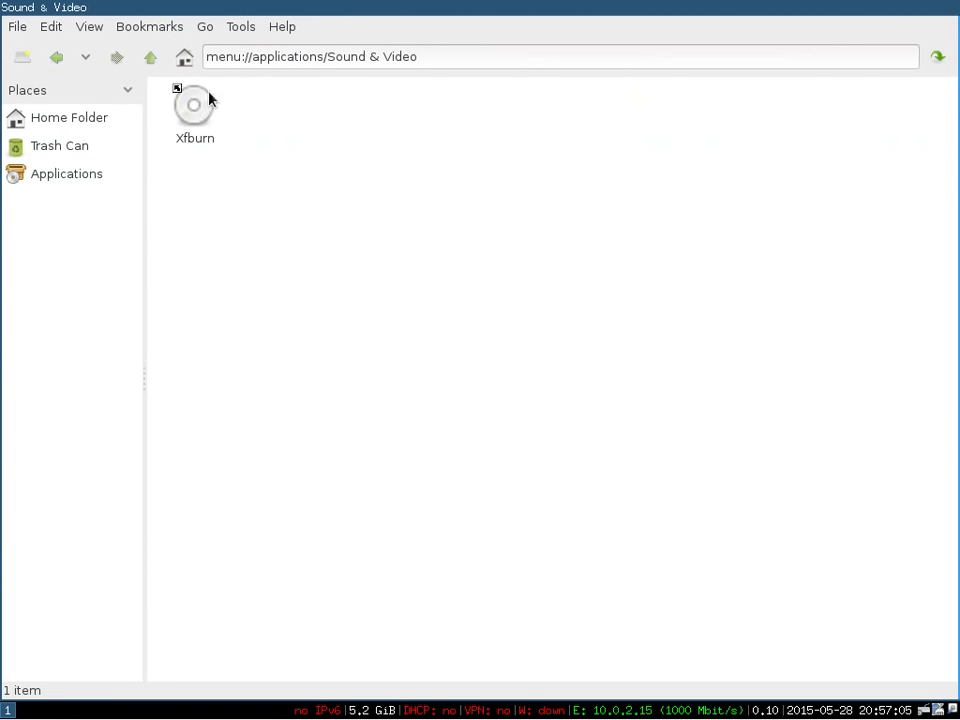
left_click(150, 58)
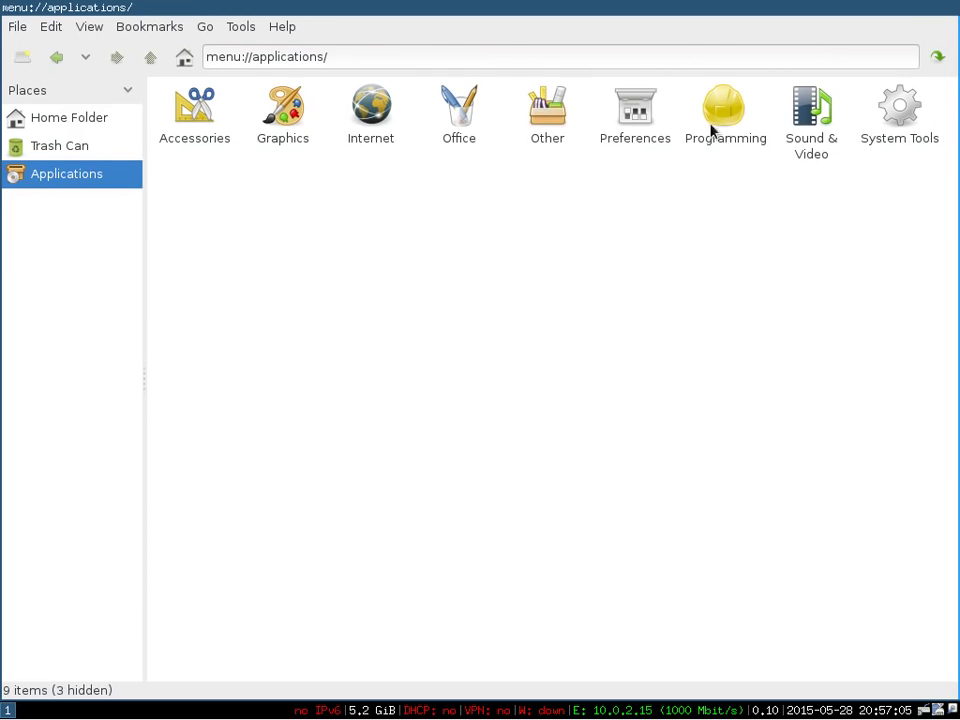
double_click(637, 118)
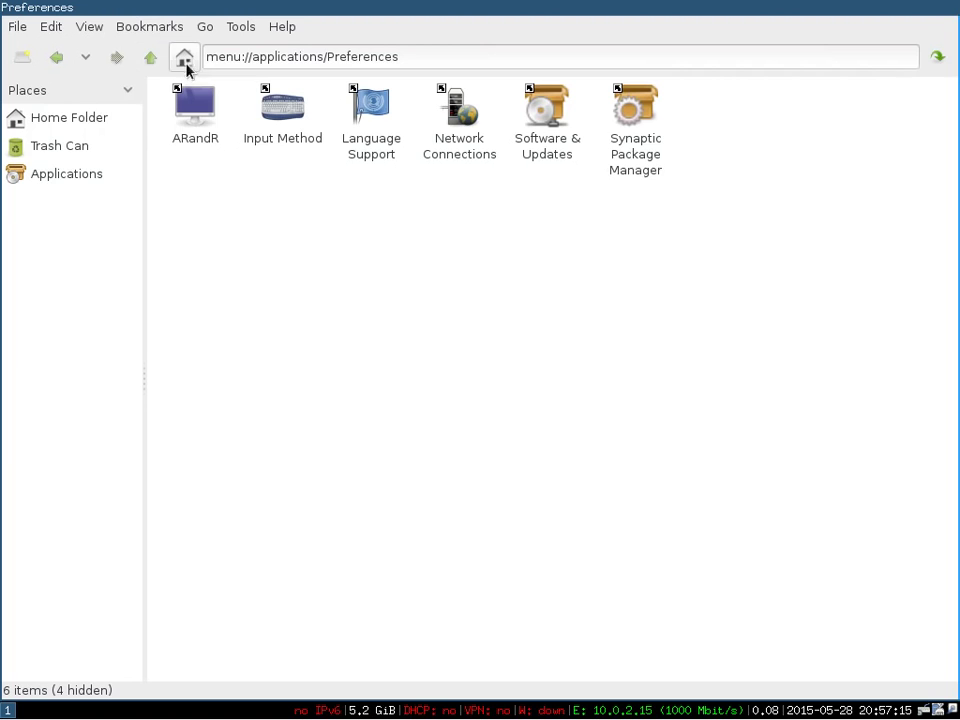
left_click(150, 58)
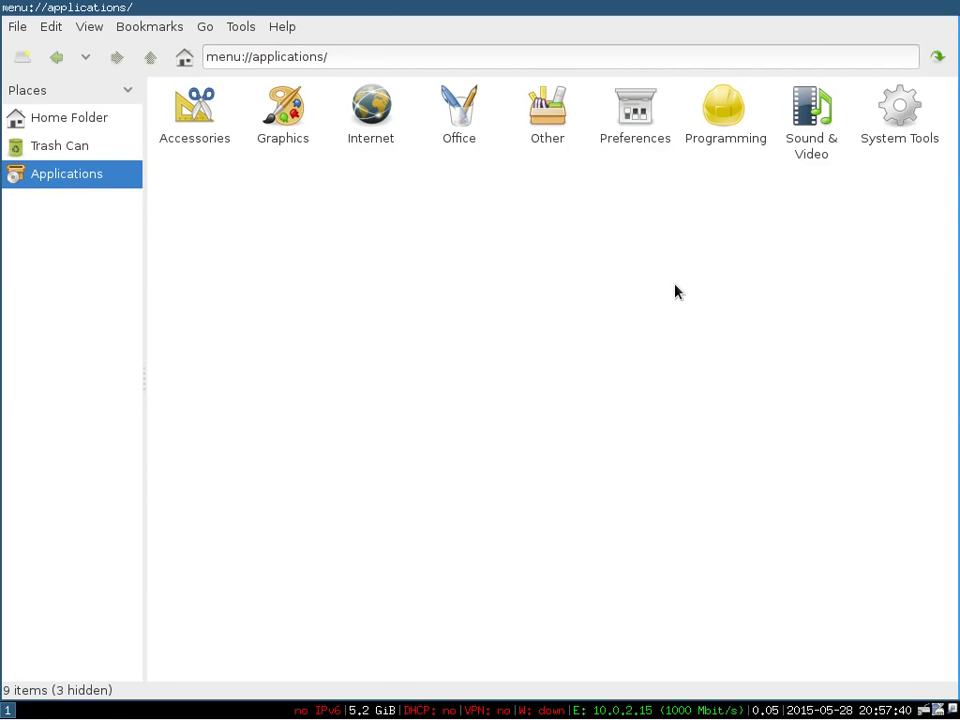
- Close PCManFM, reopen and close it again, then launch Midori on the PlanetWatt landing page
key("super+shift+q")
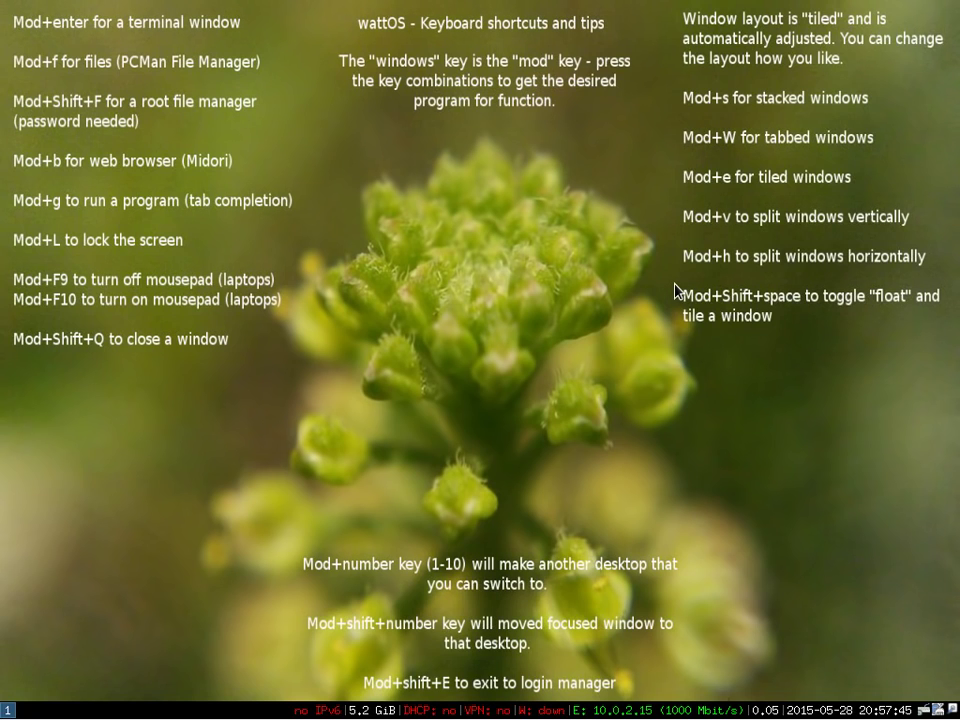
key("super+f")
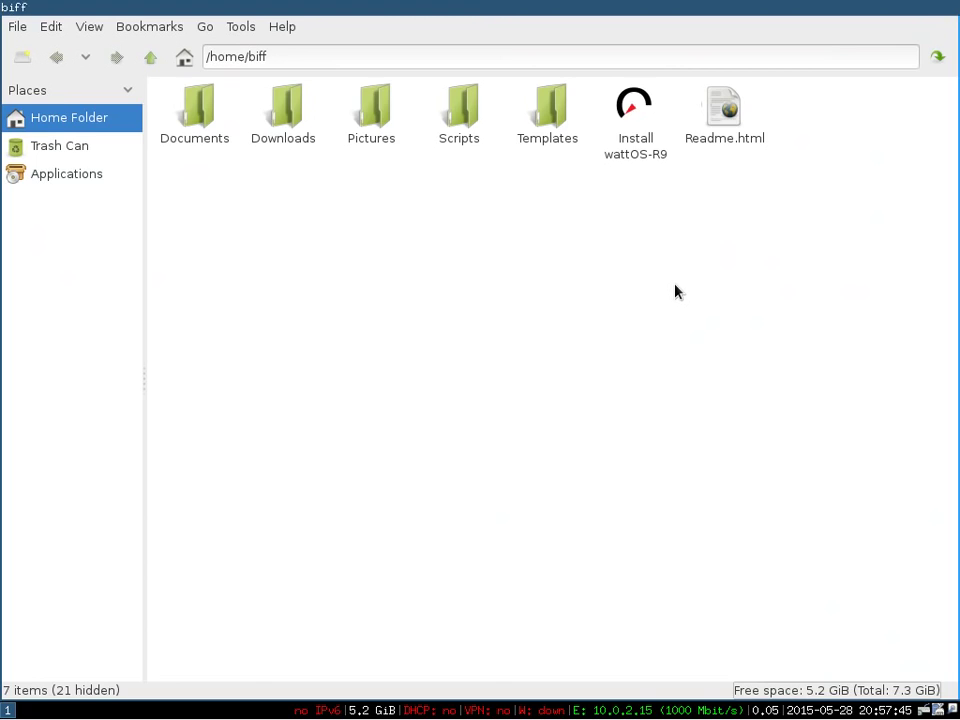
key("super+shift+q")
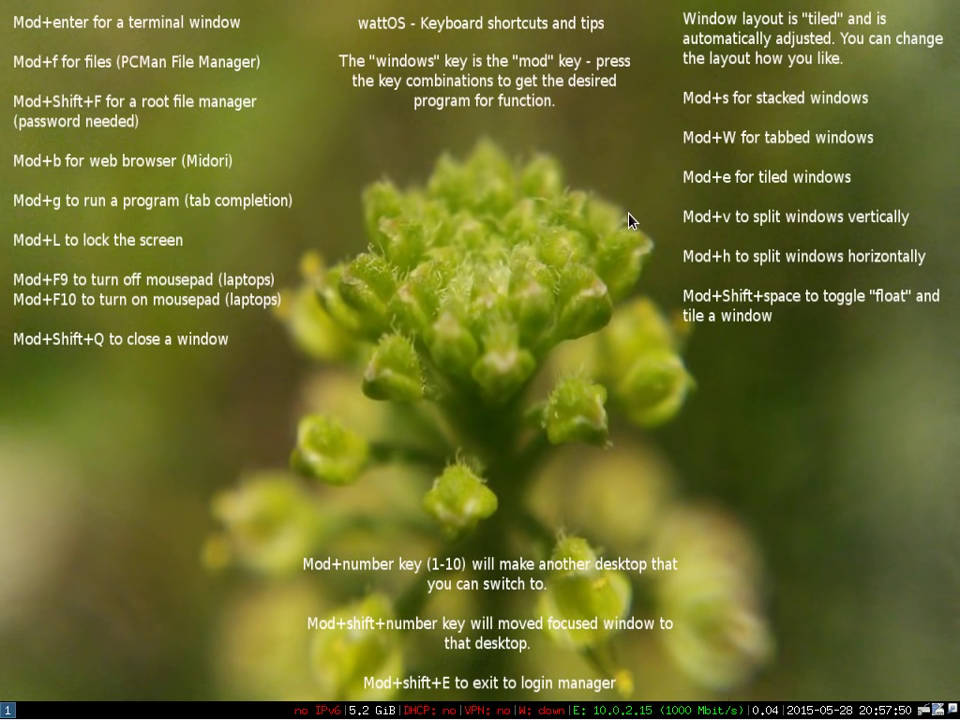
key("super+b")
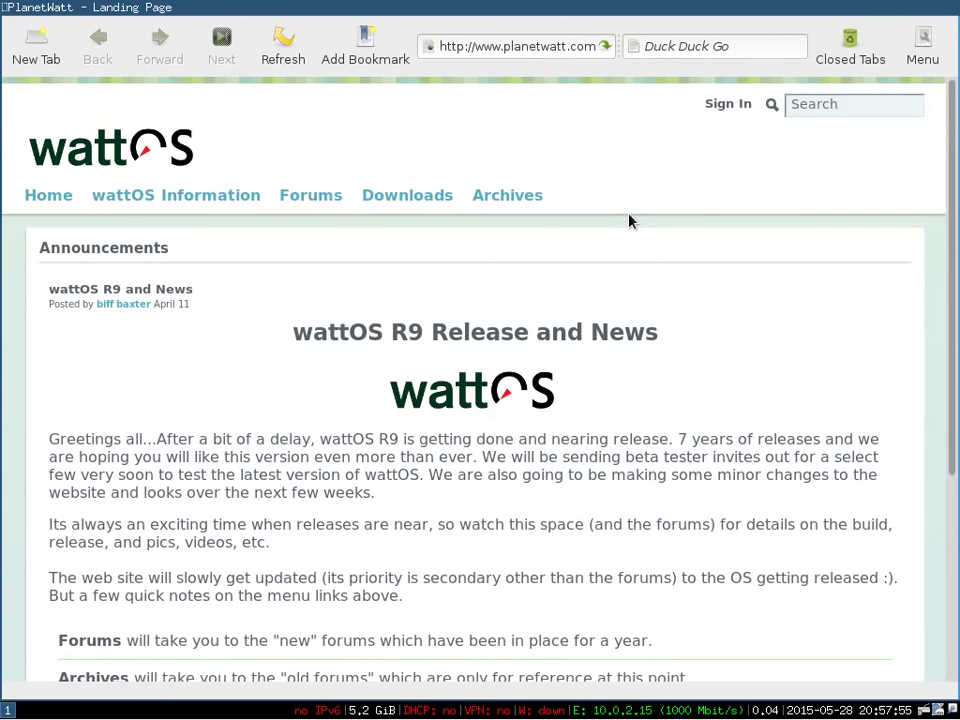
- Close the Midori window with Mod+Shift+Q, leaving the bare wattOS wallpaper
key("super+shift+q")
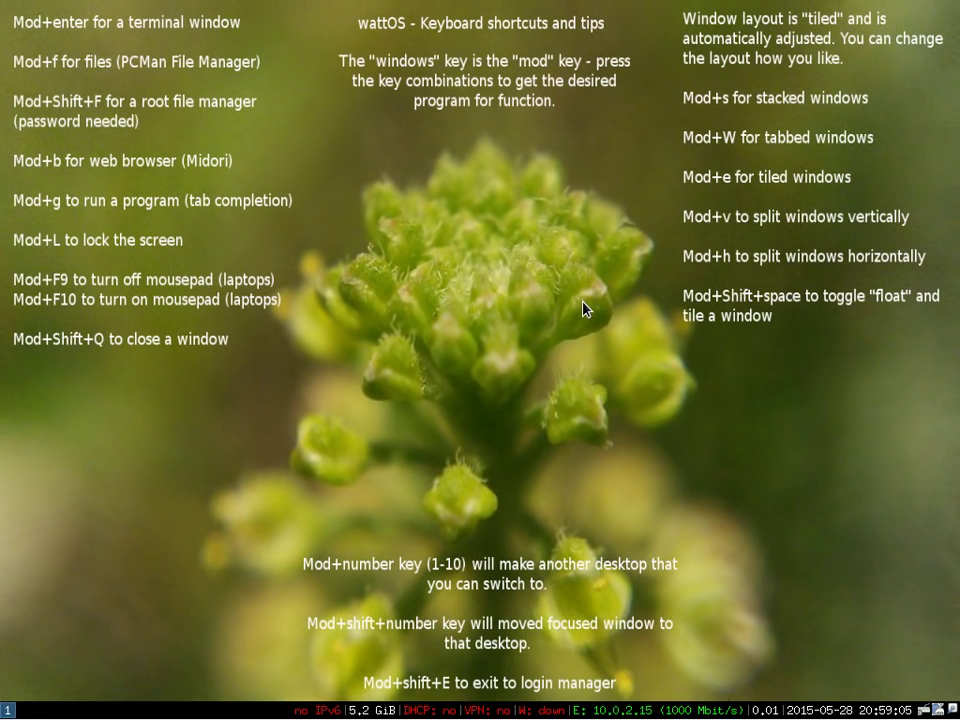
- Open a terminal, PCManFM on the home folder and Midori as three side-by-side tiles
key("super+Return")
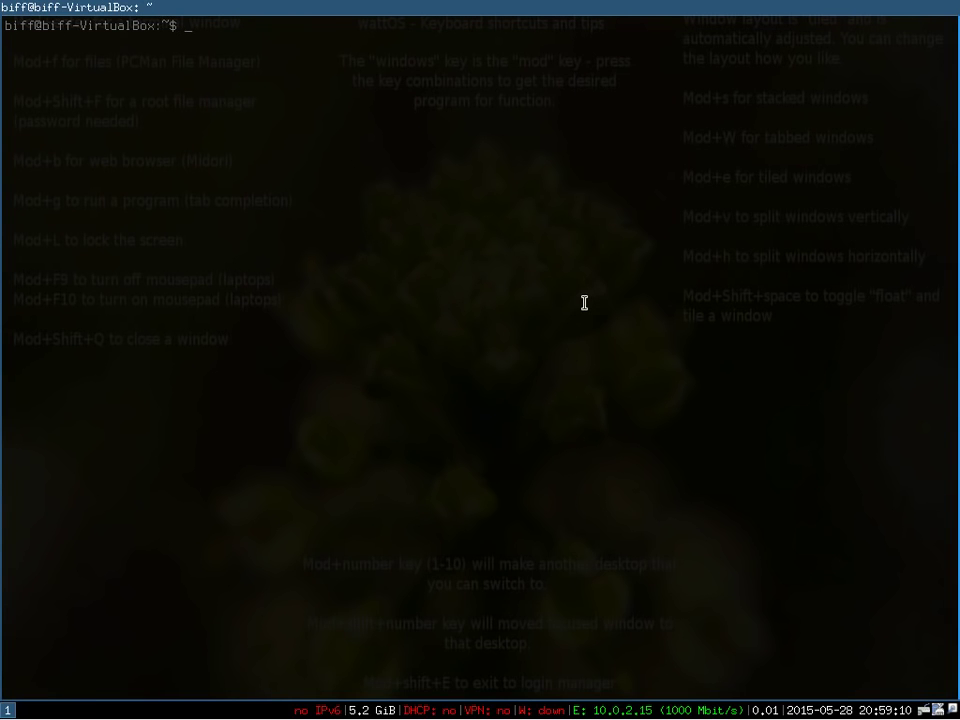
key("super+f")
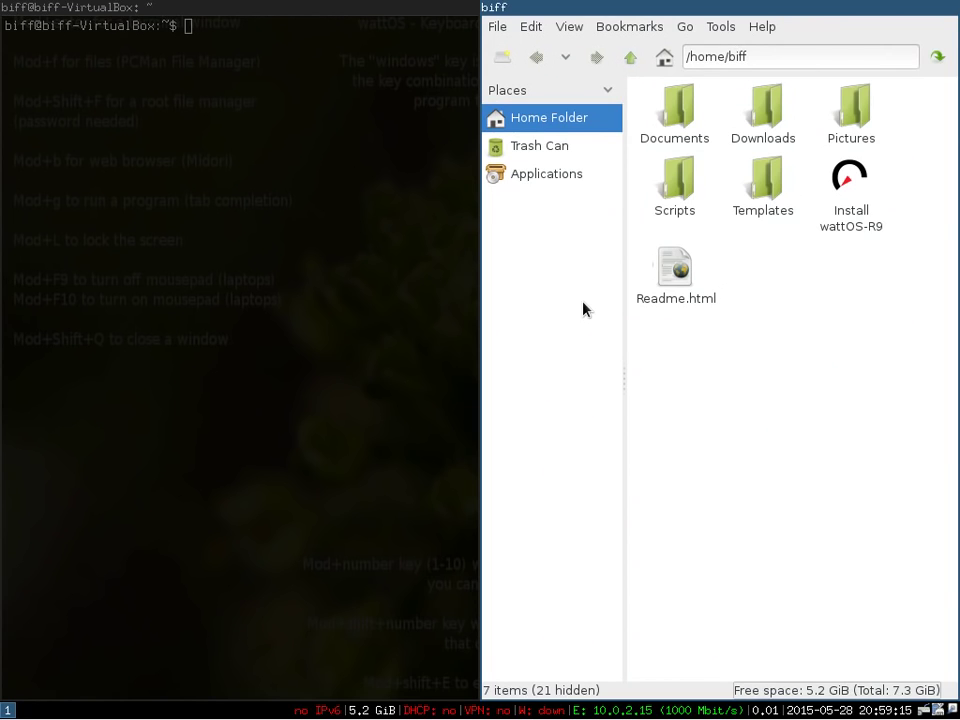
key("super+b")
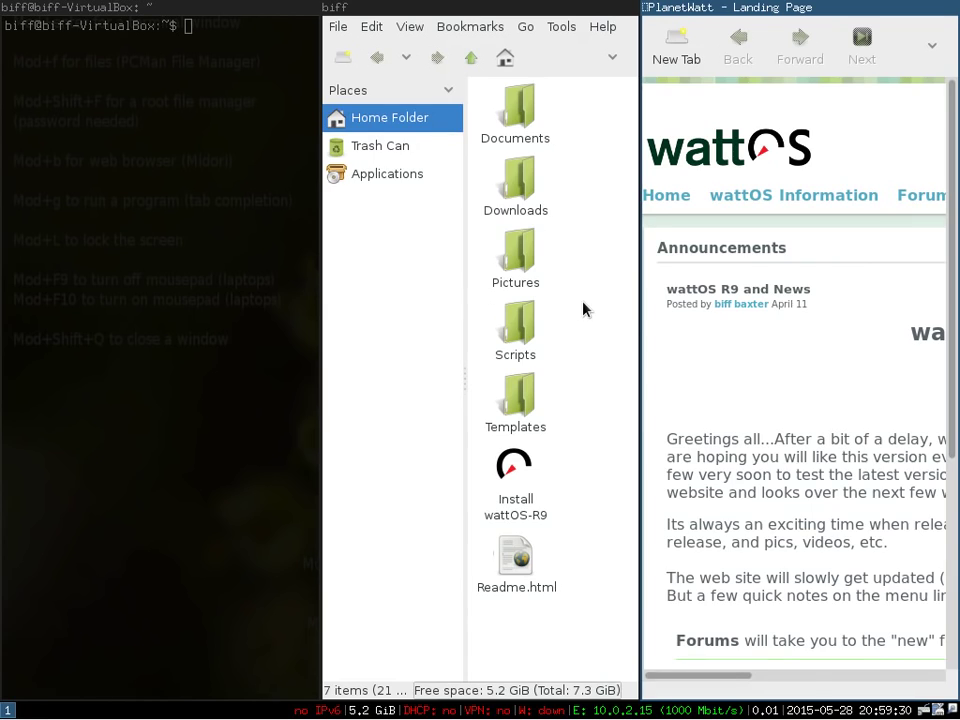
- Toggle the i3 layout between tiled and stacked, ending with the three windows stacked
key("super+e")
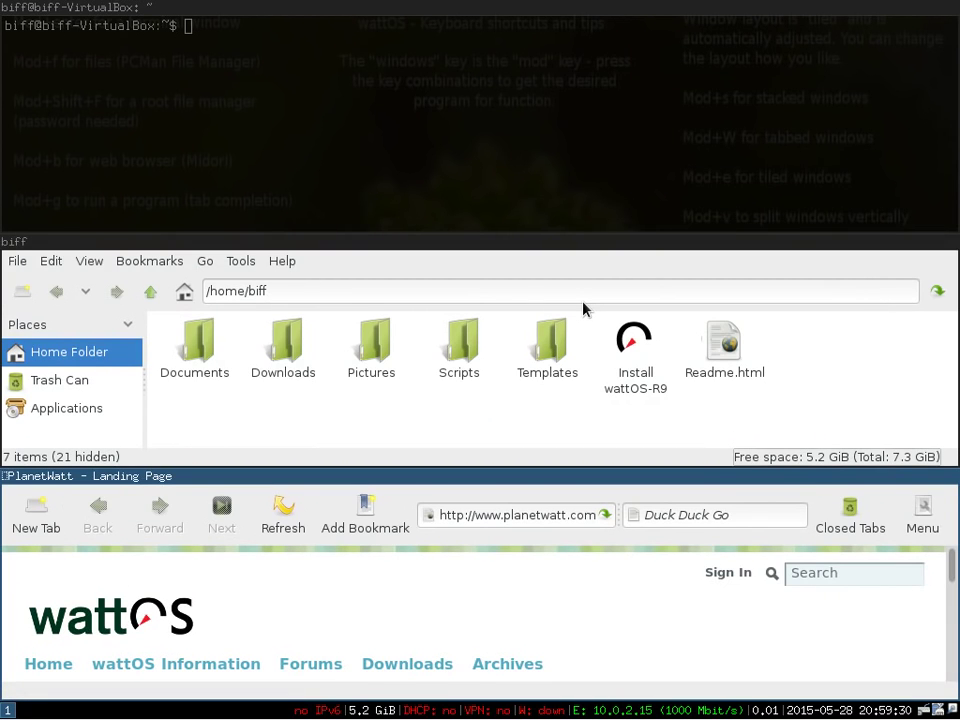
key("super+e")
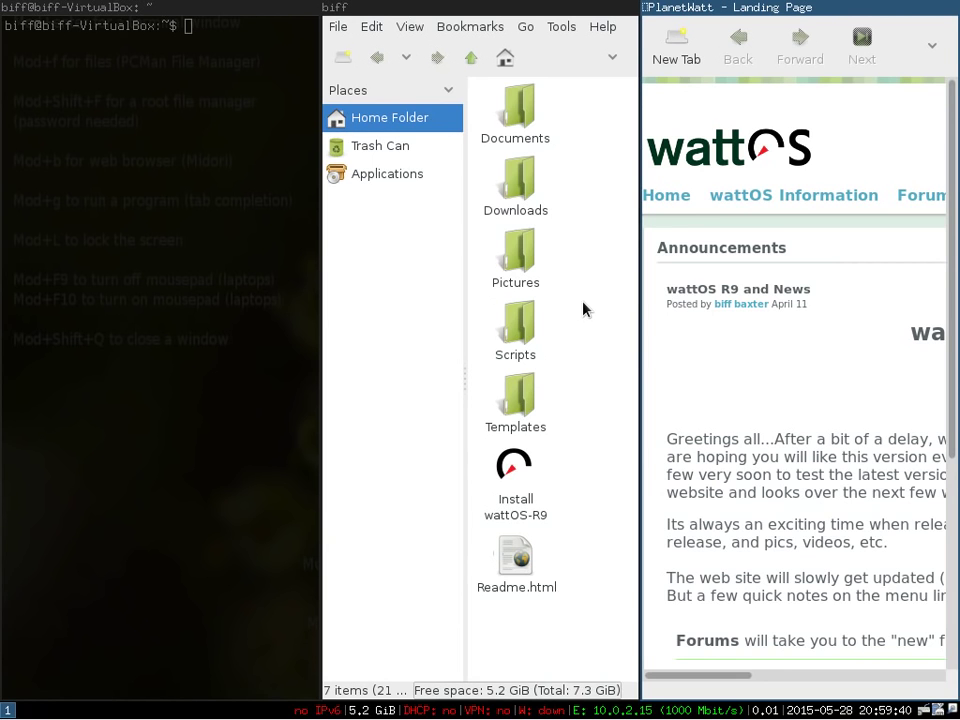
key("super+s")
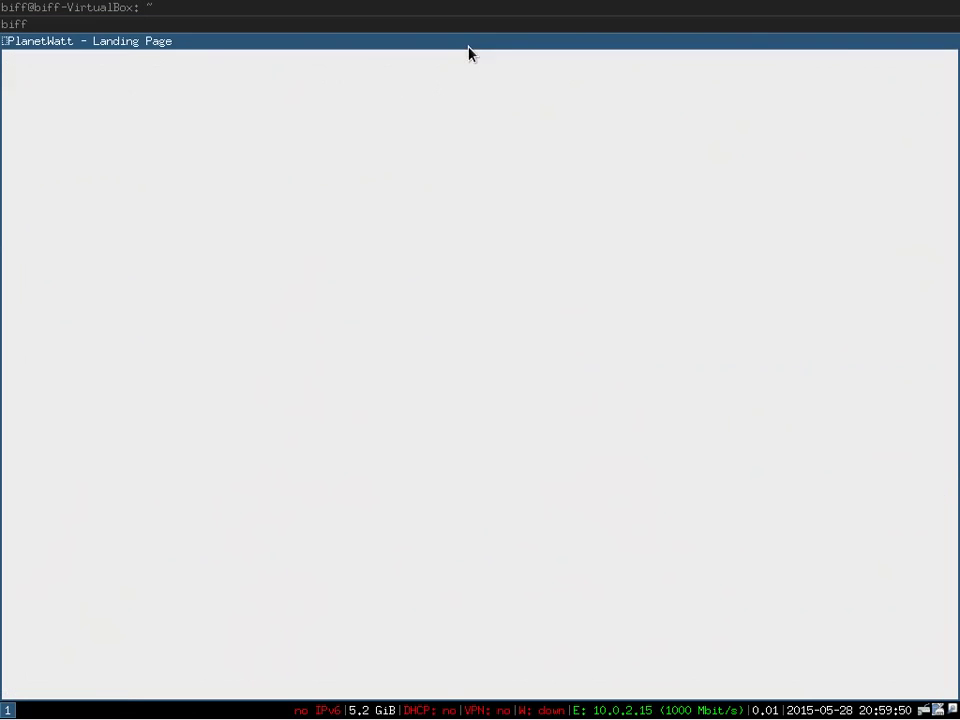
- Cycle focus through the stacked windows, then switch the workspace to a tabbed layout
mouse_move(467, 28)
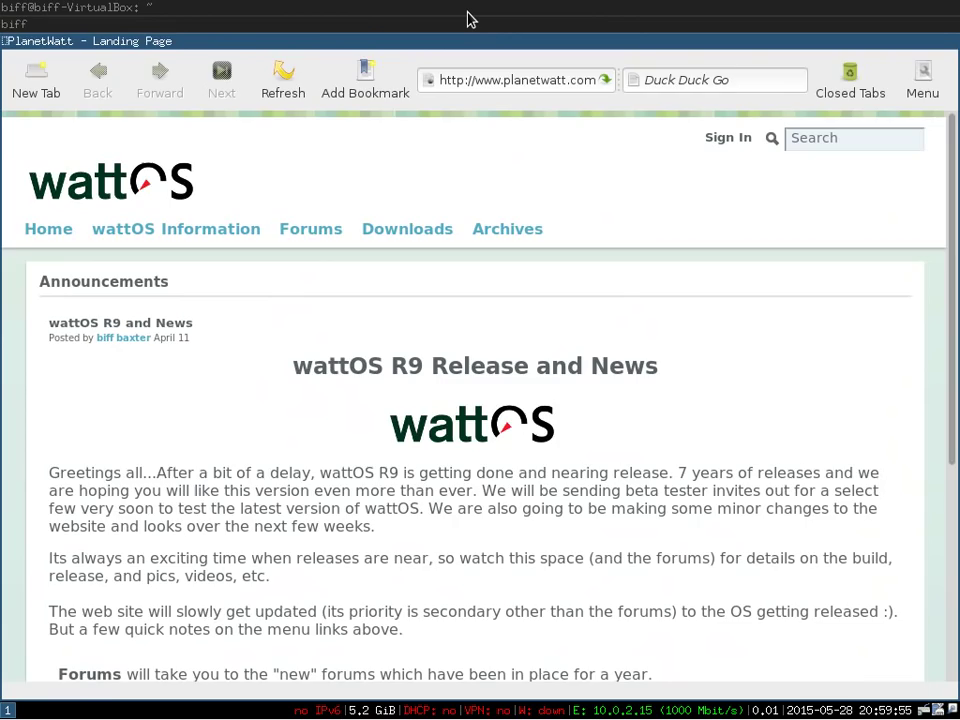
key("super+Up")
key("super+Up")
key("super+Down")
key("super+Down")
key("super+w")
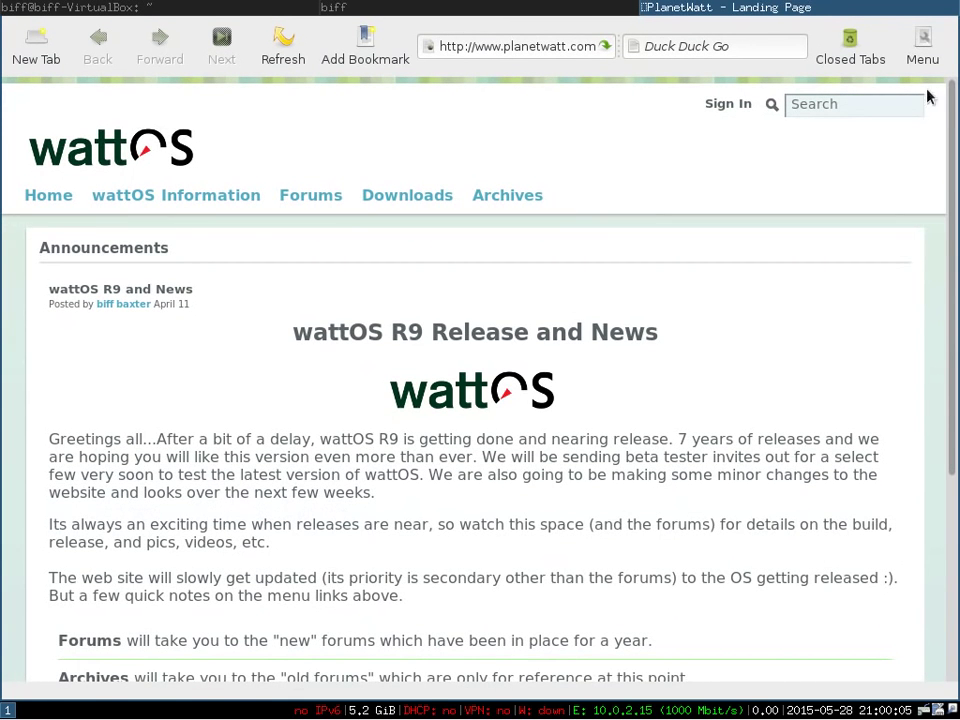
- Cycle through the file manager and terminal tabs, ending on the PlanetWatt Midori tab
left_click(568, 15)
left_click(251, 15)
left_click(345, 12)
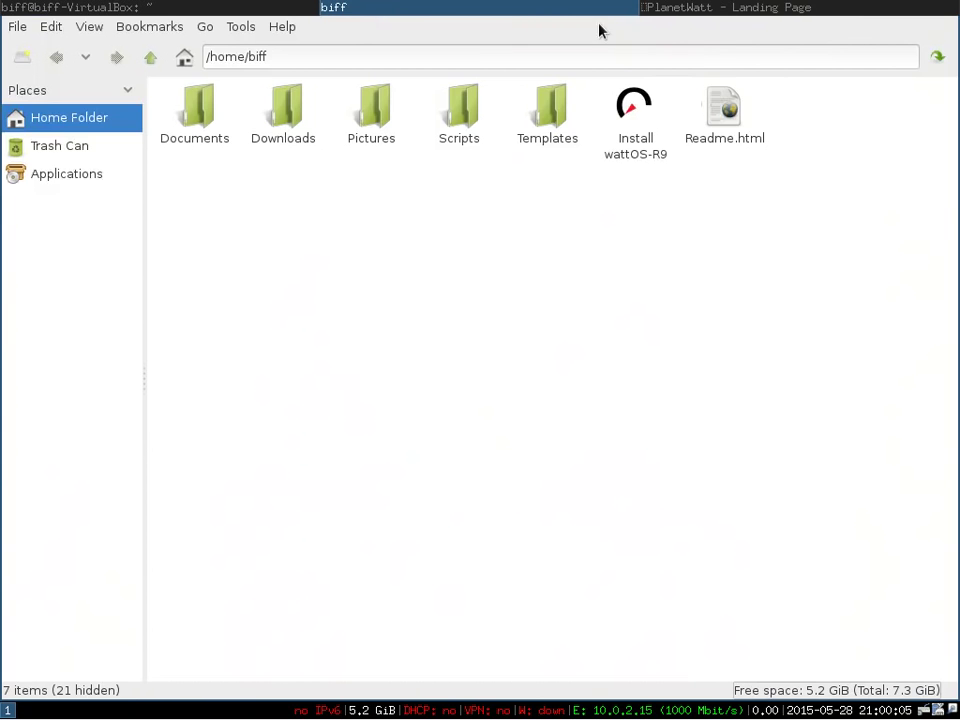
left_click(672, 16)
left_click(564, 15)
left_click(212, 8)
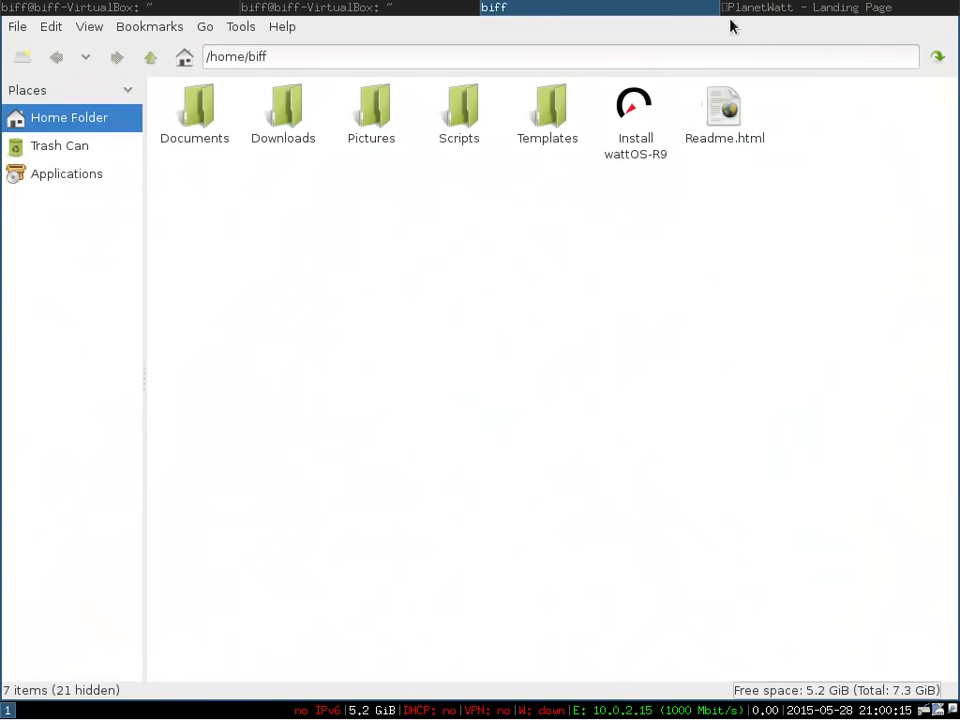
left_click(770, 10)
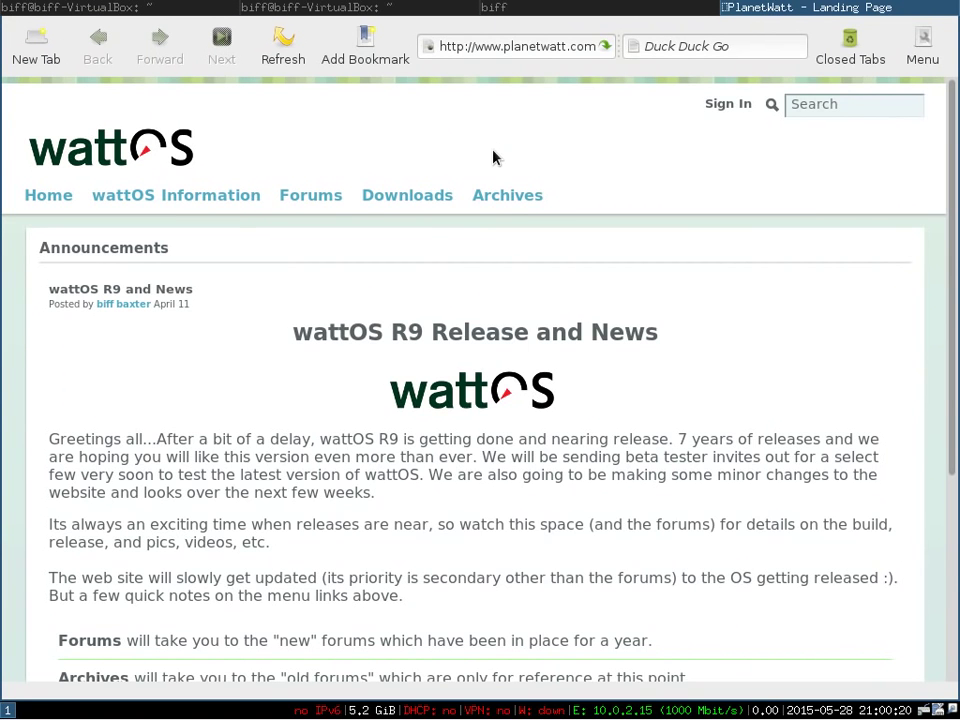
- Tile the windows, close both terminals with exit and Mod+Shift+Q, then open and dismiss PCManFM's File menu
key("super+e")
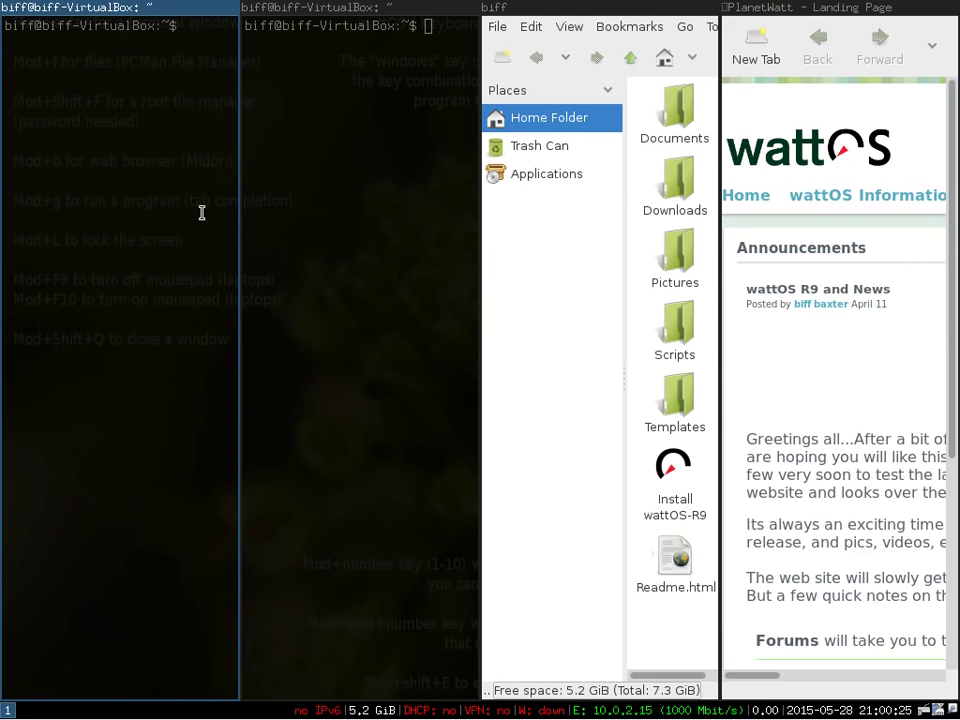
type("exit")
key("Return")
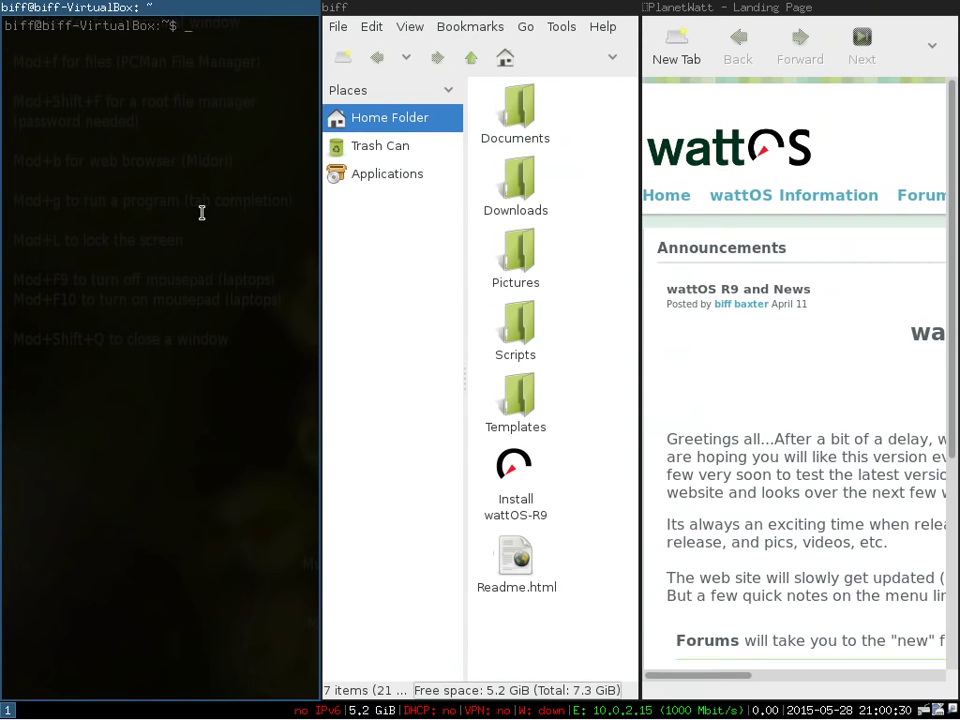
key("super+shift+q")
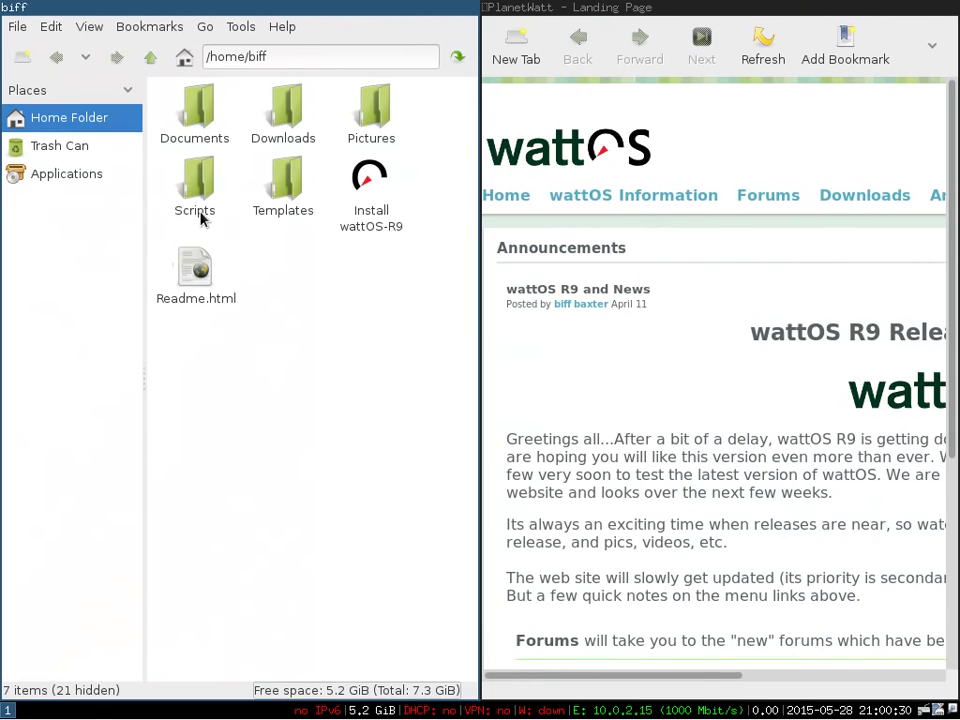
left_click(16, 28)
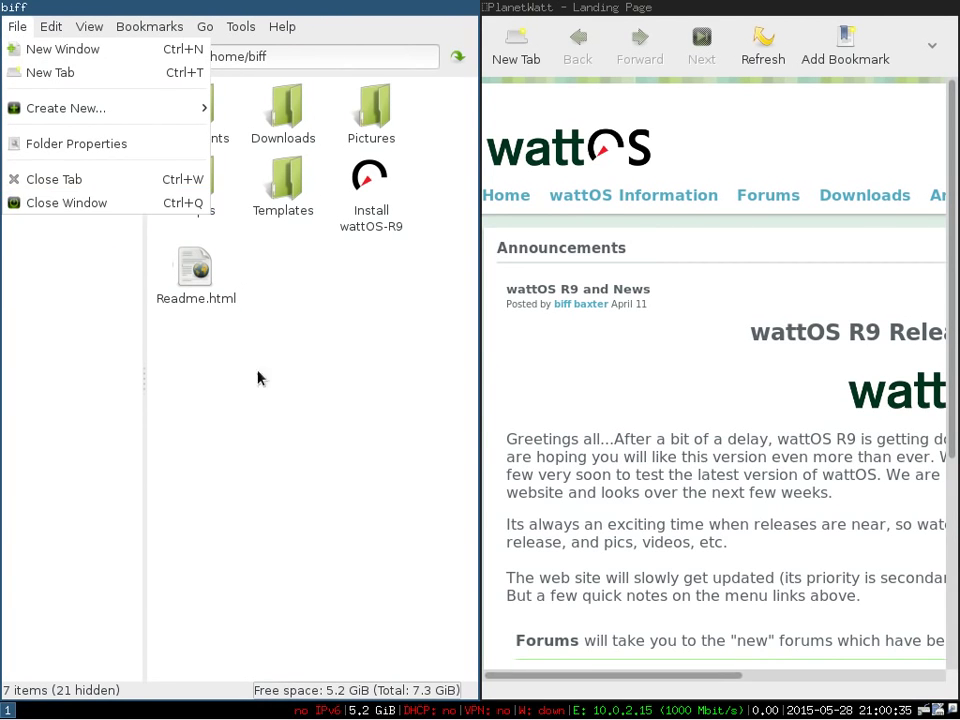
left_click(336, 392)
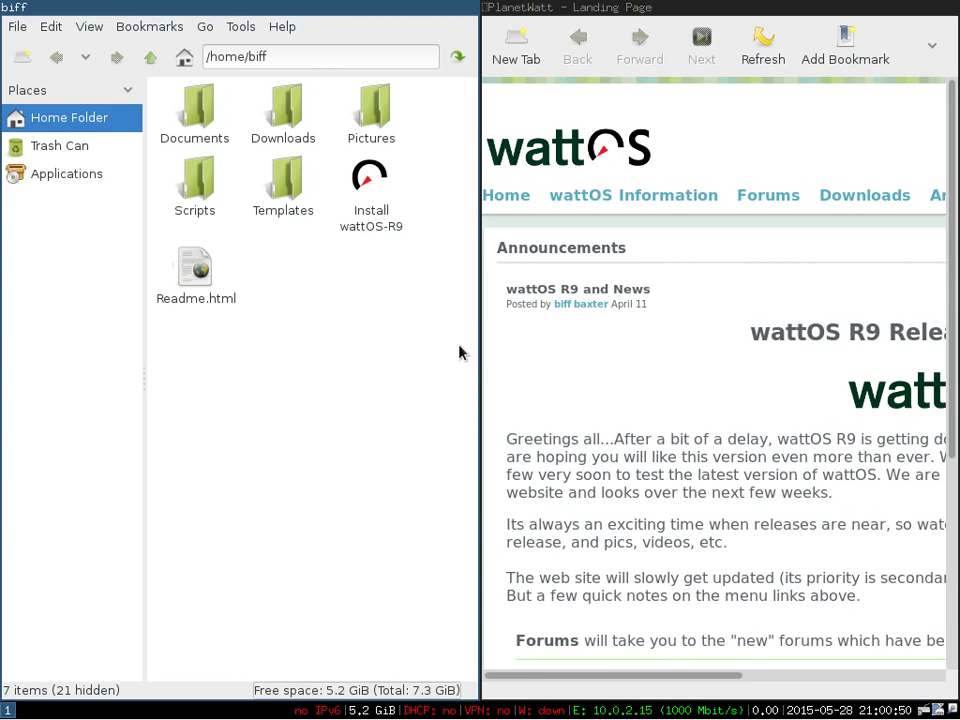
- Clear the desktop, then open a terminal, PCManFM on /home/biff, and a second terminal below the first
key("super+shift+q")
key("super+Return")
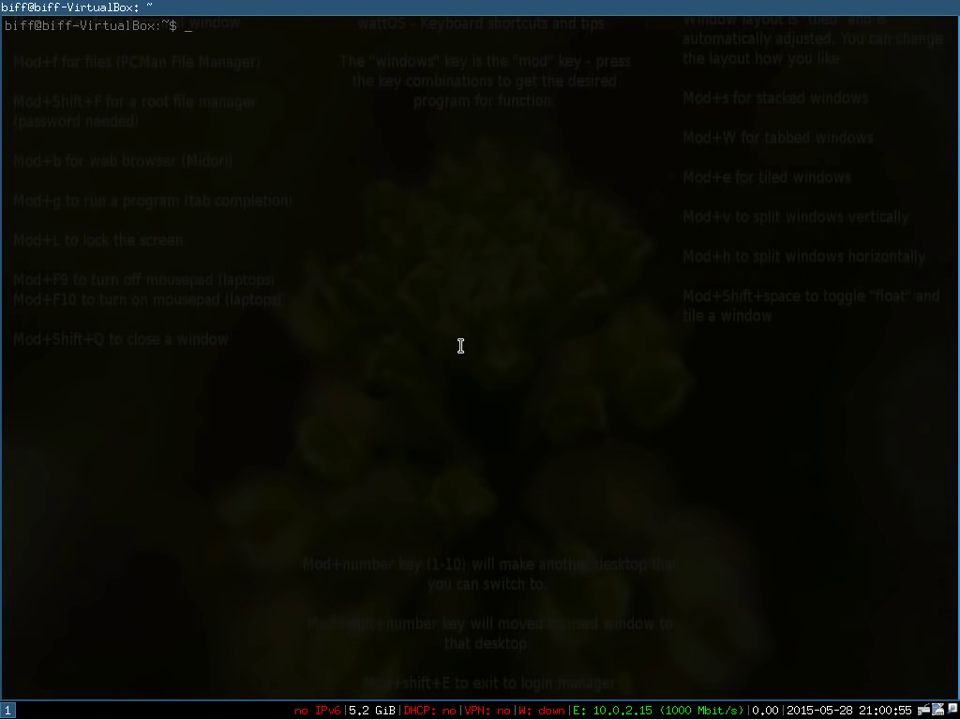
key("super+f")
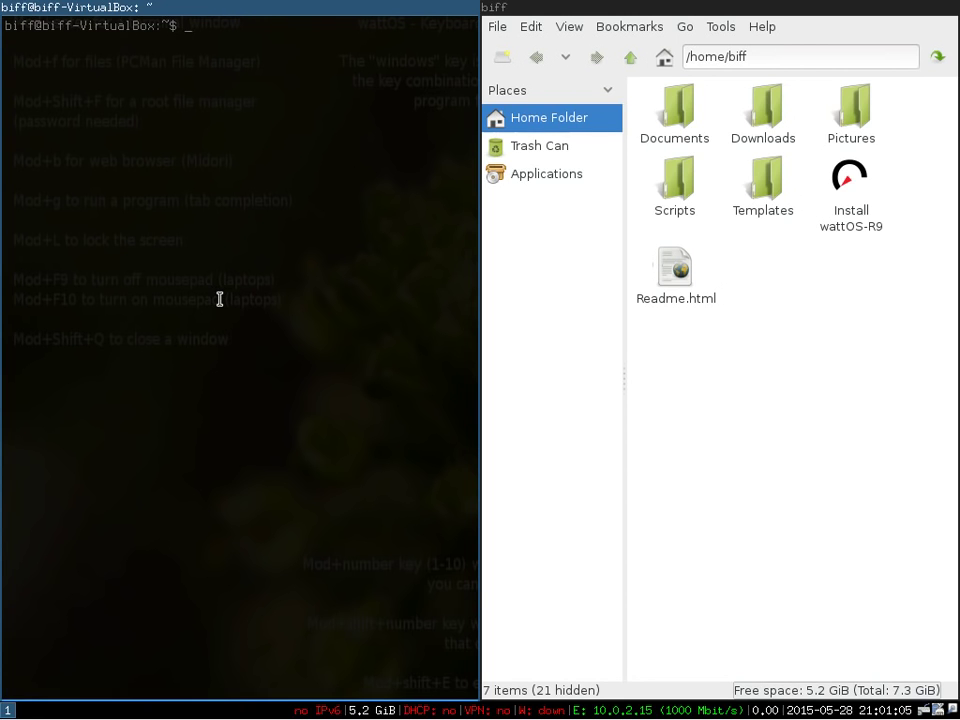
key("super+Return")
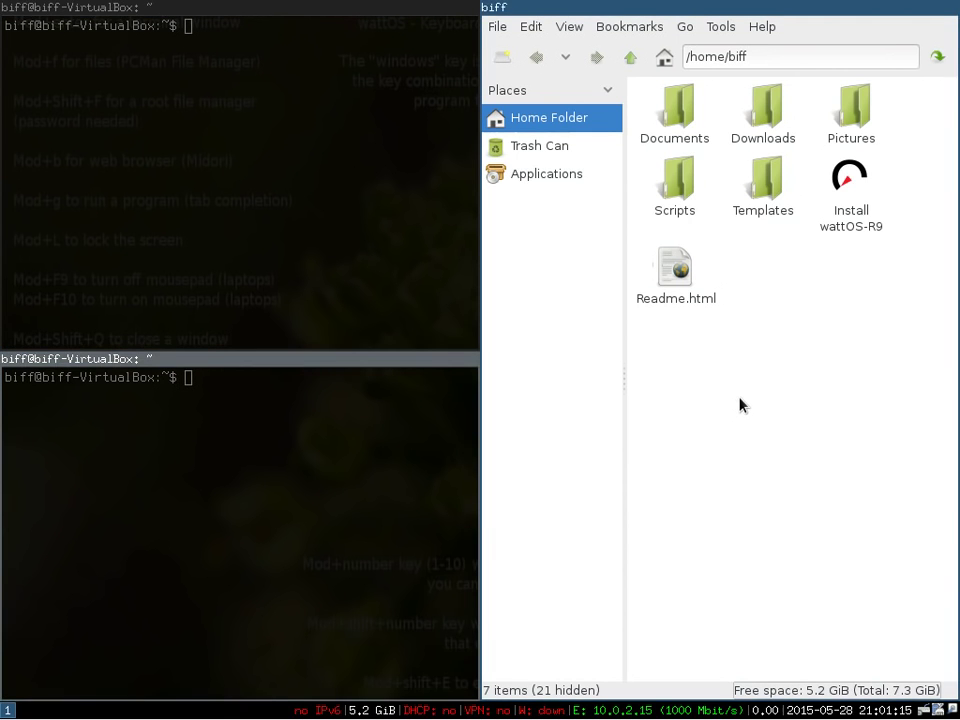
key("super+Left")
key("super+shift+Down")
key("super+shift+Left")
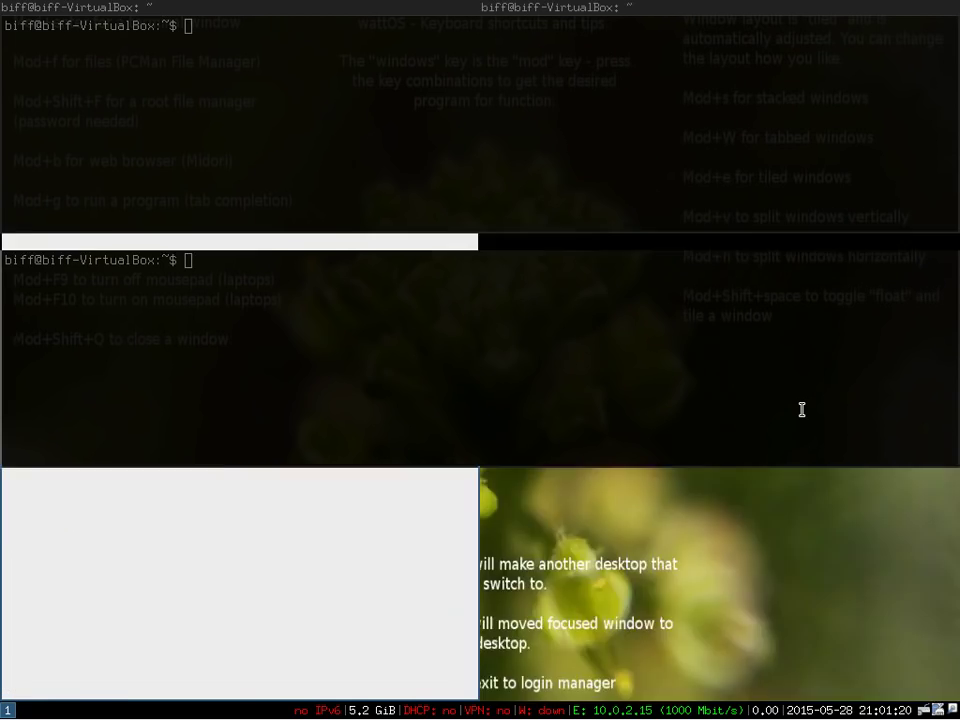
key("super+shift+Down")
key("super+shift+Right")
key("super+shift+Down")
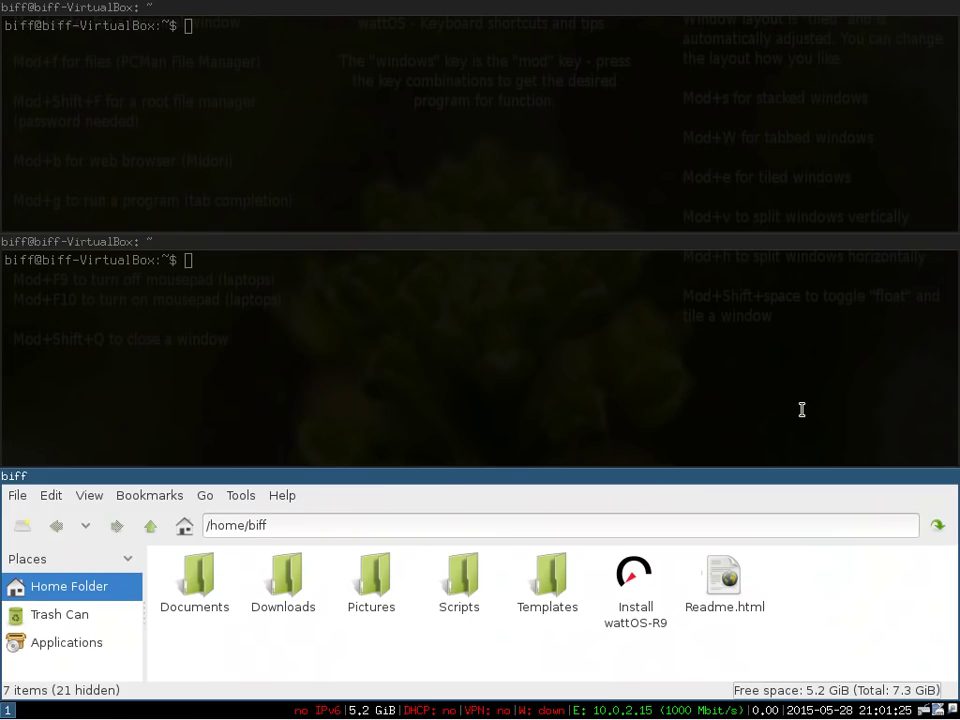
key("super+shift+Up")
key("super+shift+Up")
key("super+shift+Down")
key("super+shift+Down")
key("super+shift+Right")
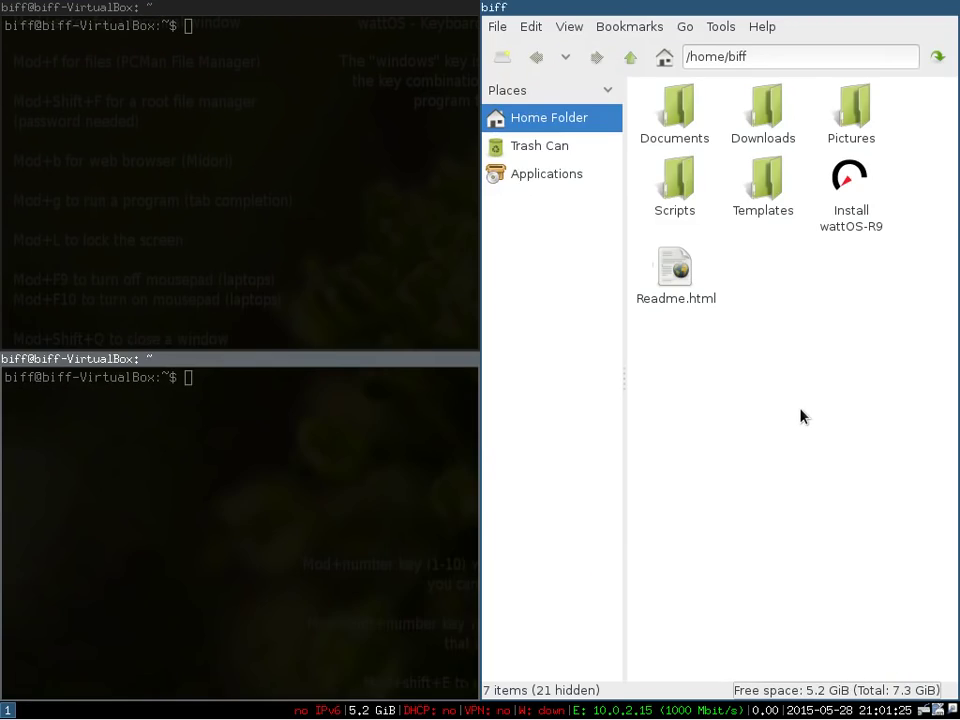
key("super+shift+Down")
key("super+shift+Left")
key("super+shift+Down")
key("super+shift+Right")
key("super+shift+Up")
key("super+shift+Down")
key("super+shift+Right")
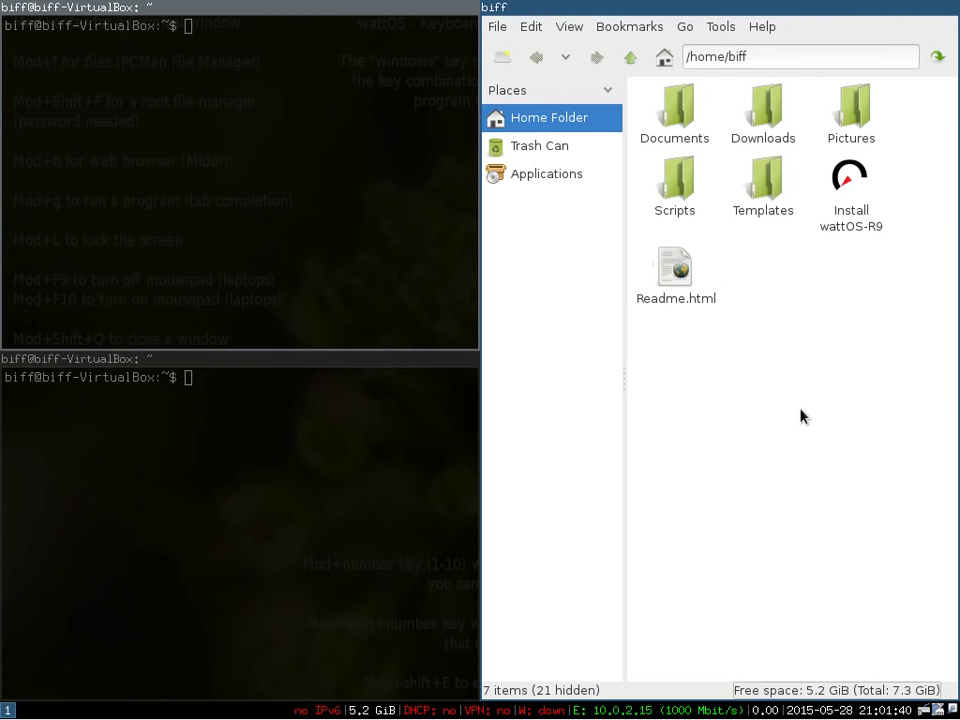
key("super+s")
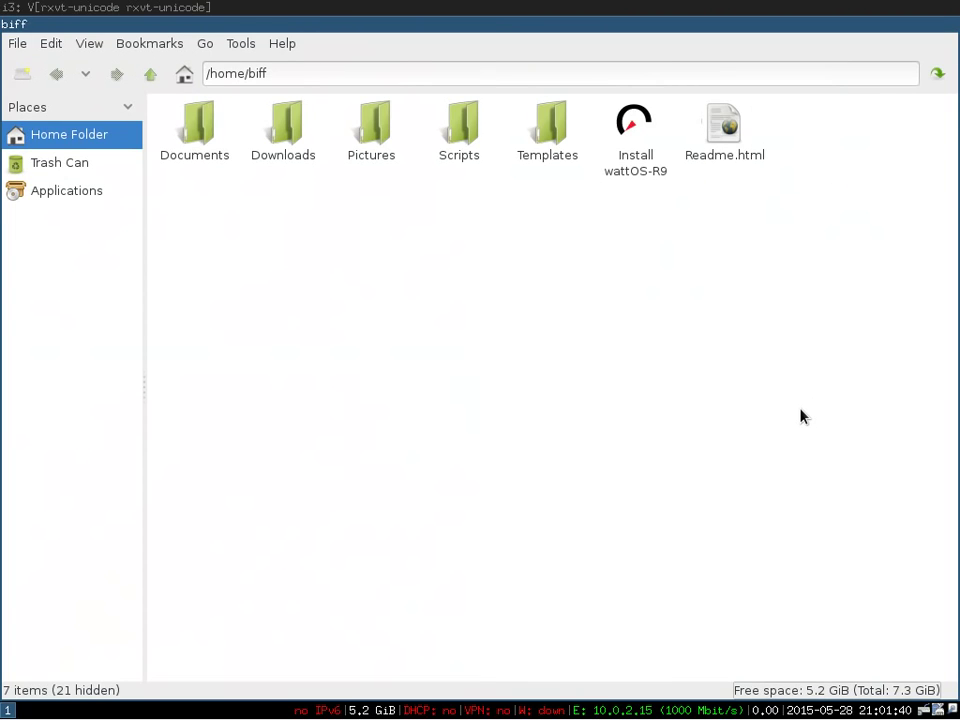
key("super+e")
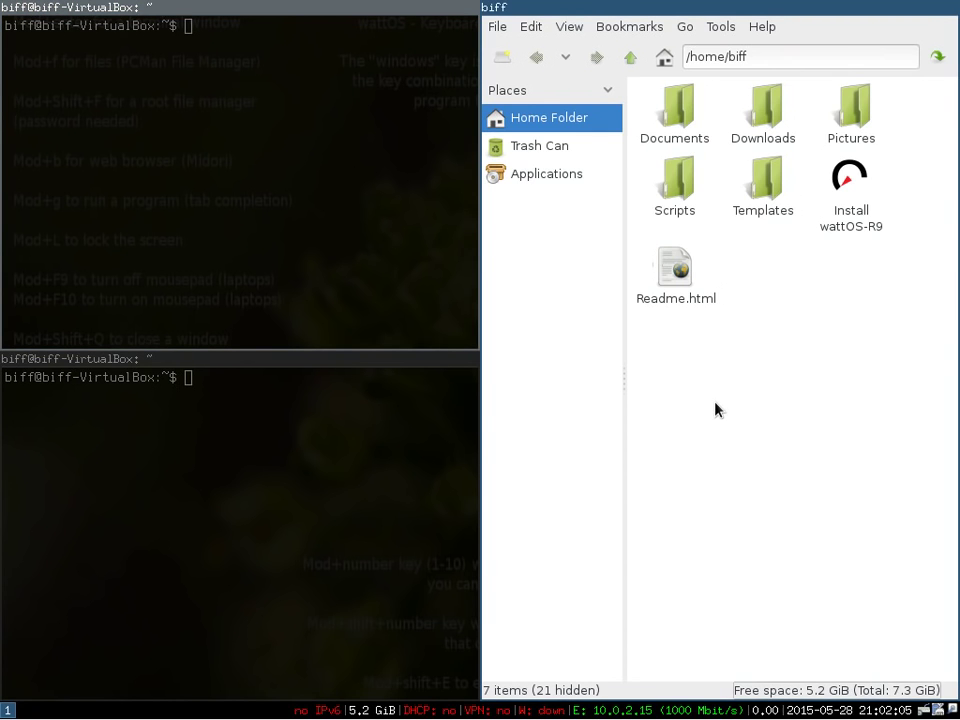
- Move the file manager to desktop 2 and check it there against desktop 1
key("super+shift+2")
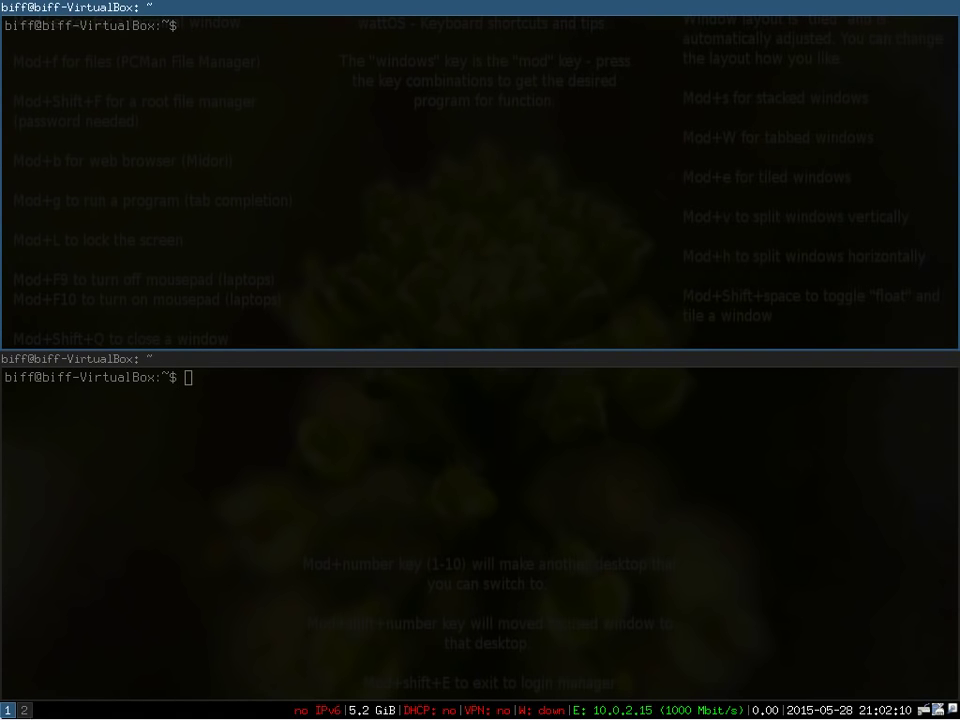
key("super+2")
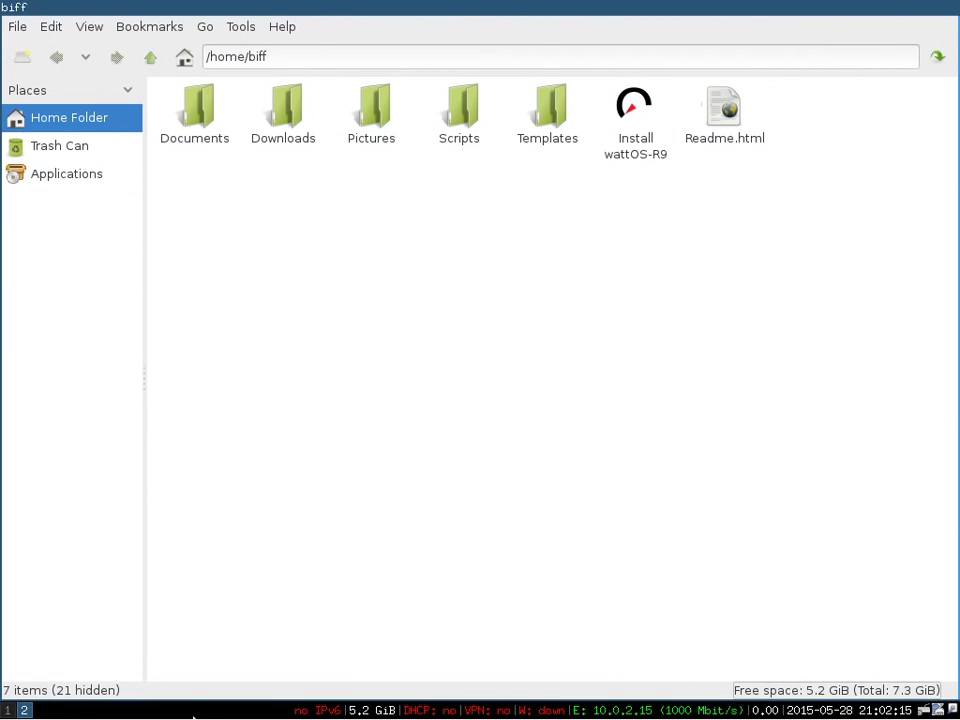
key("super+1")
key("super+2")
- Open Midori on new desktop 3, flip between desktops 2 and 3, and end on desktop 2
key("super+3")
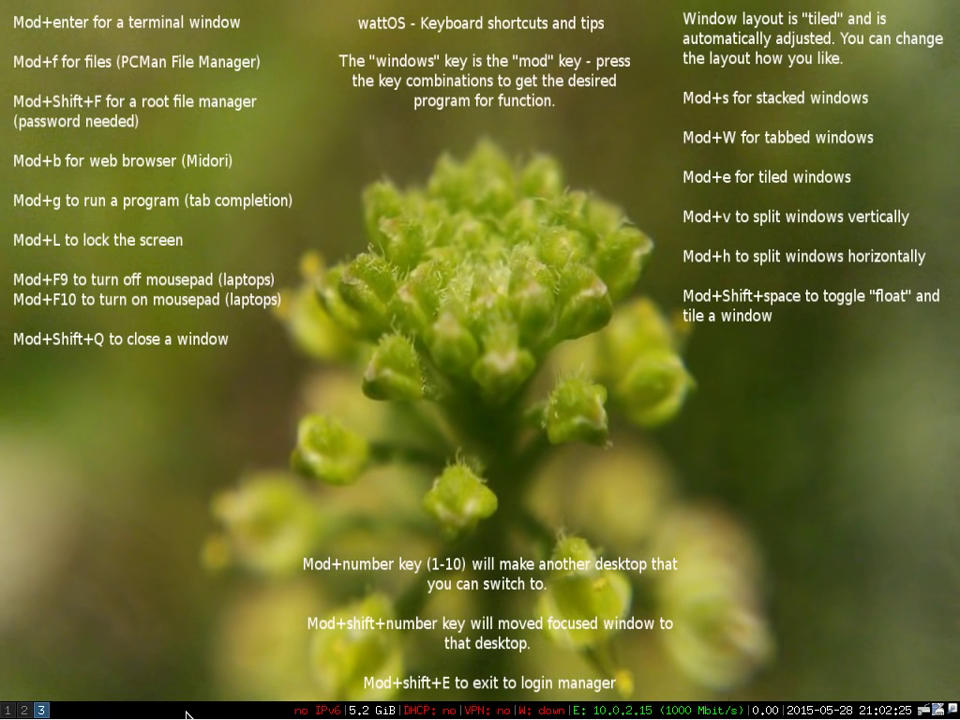
key("super+b")
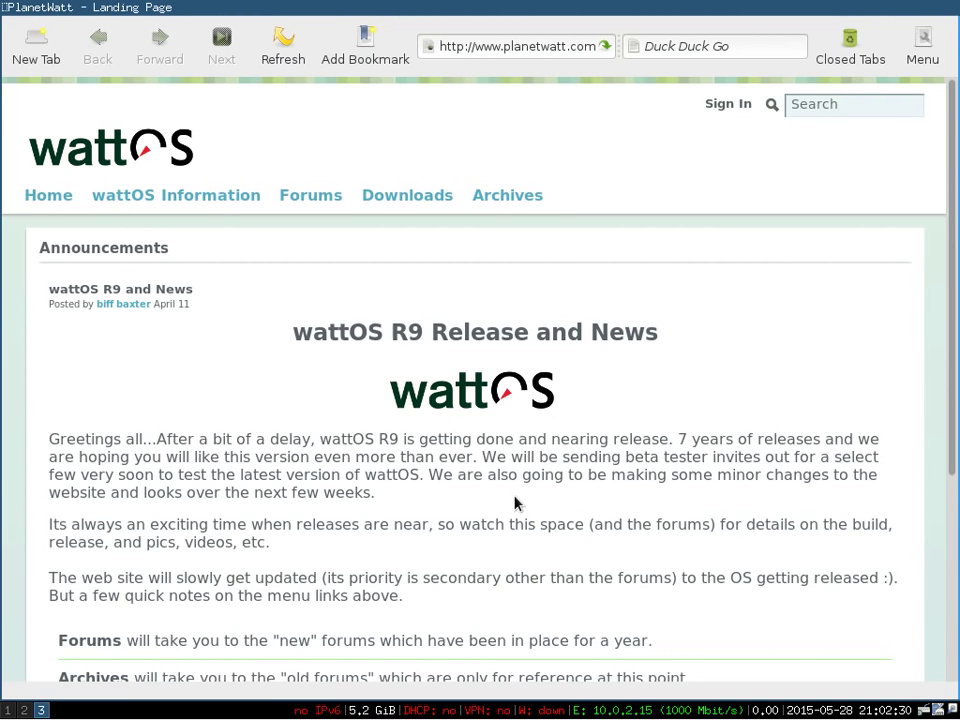
key("super+2")
key("super+3")
key("super+2")
key("super+3")
key("super+2")
- Cycle through desktops 1–3, then put the two desktop-1 terminals in a stacked layout
key("super+1")
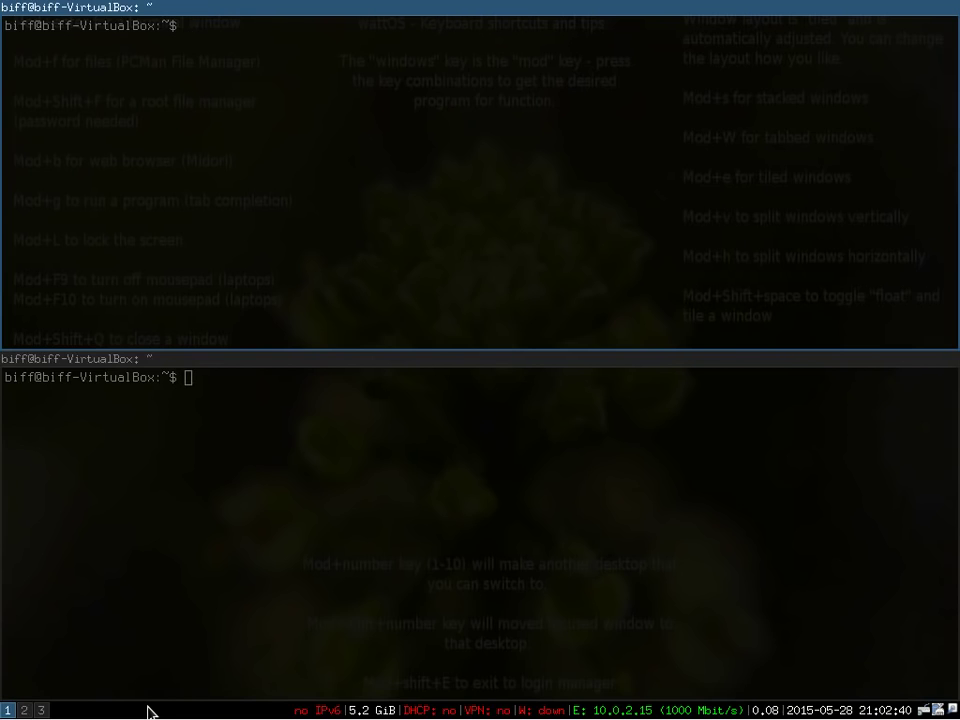
key("super+2")
key("super+3")
key("super+1")
left_click(450, 498)
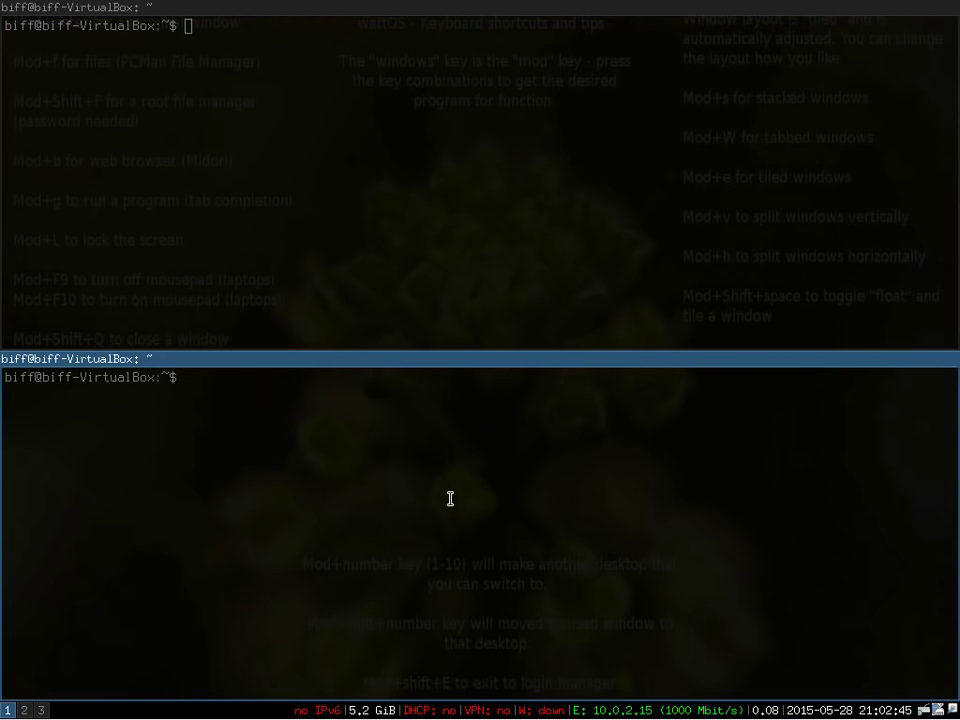
key("super+s")
left_click(452, 6)
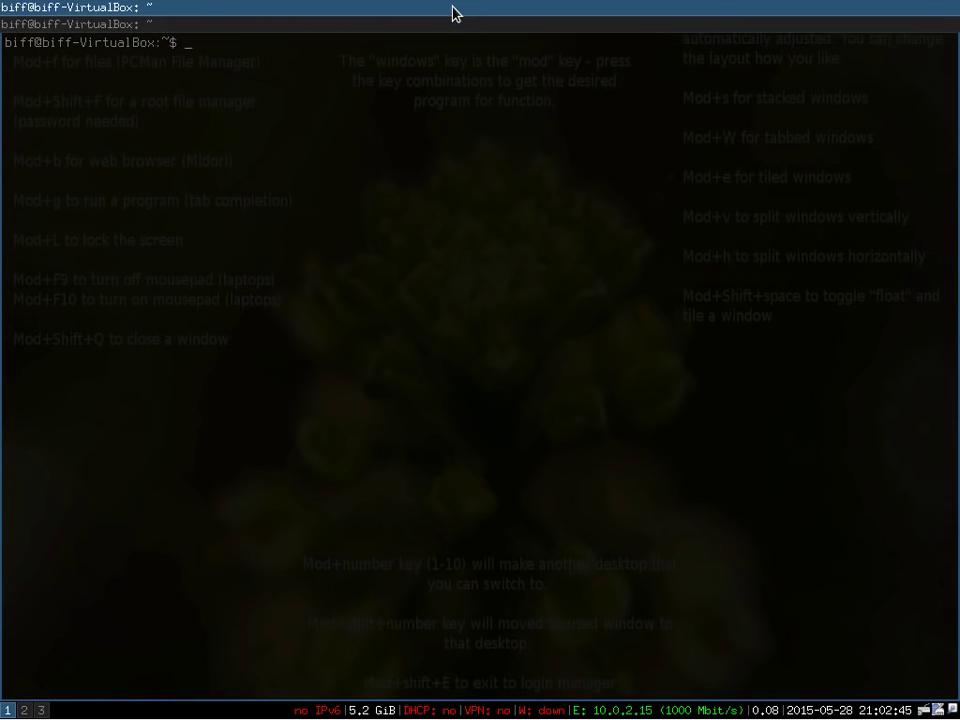
left_click(456, 23)
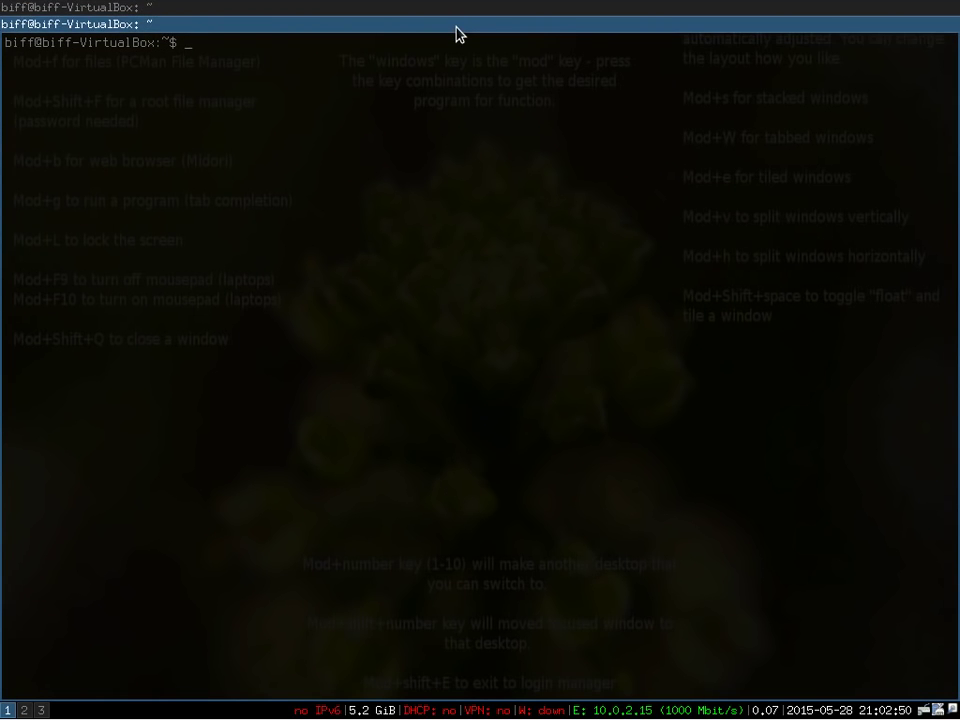
- Switch the terminals to tabbed, back to a top/bottom split, then close both terminals
key("super+w")
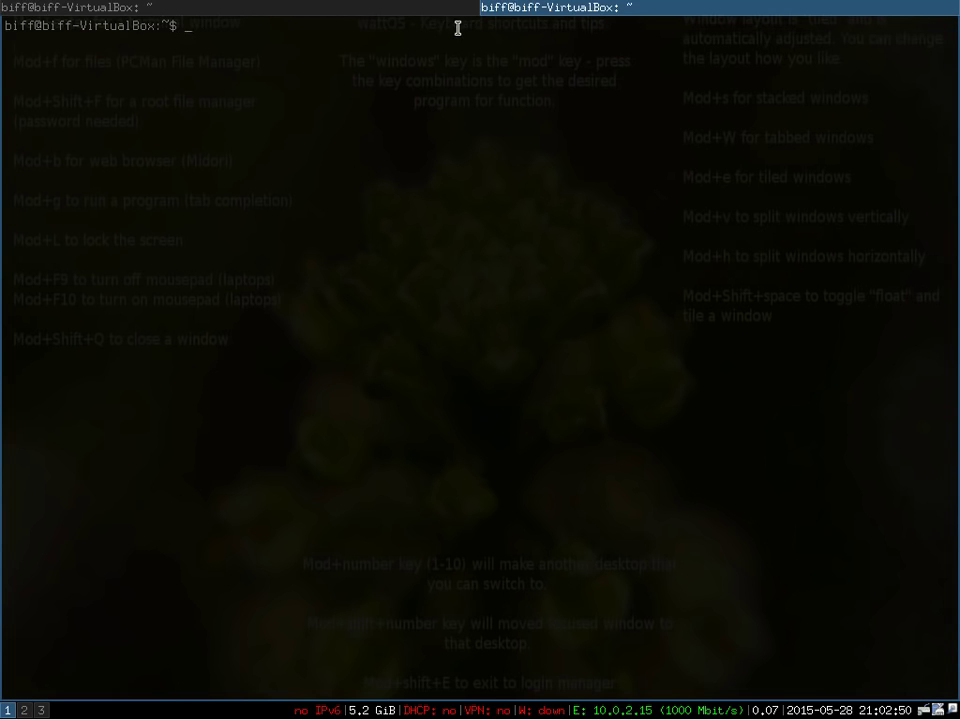
left_click(438, 16)
key("super+Right")
key("super+Right")
key("super+Right")
key("super+Right")
key("super+Right")
key("super+e")
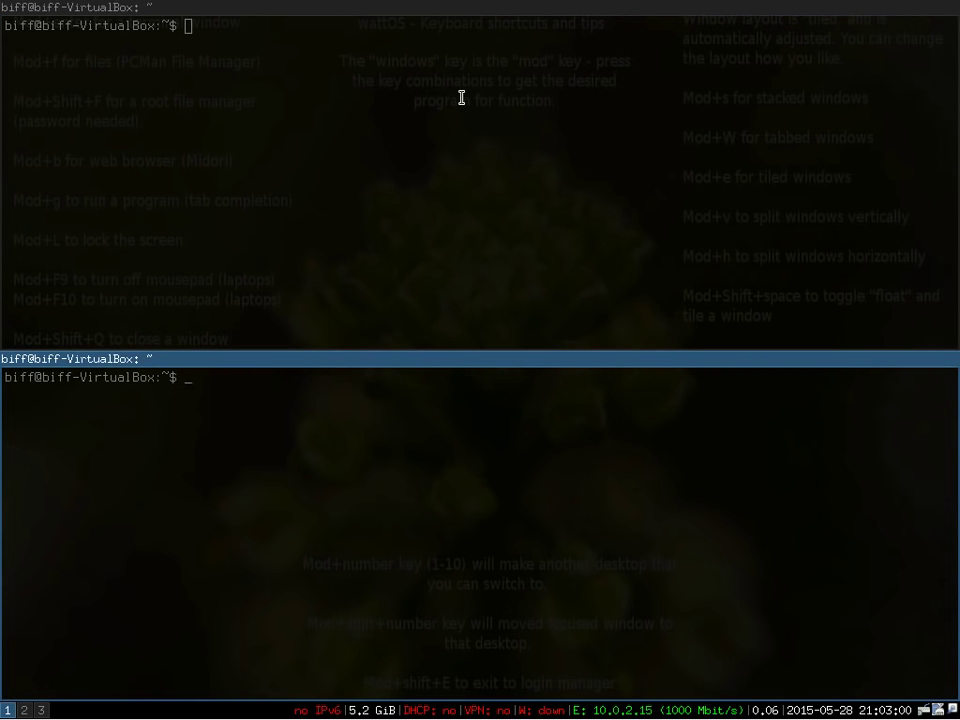
key("super+shift+q")
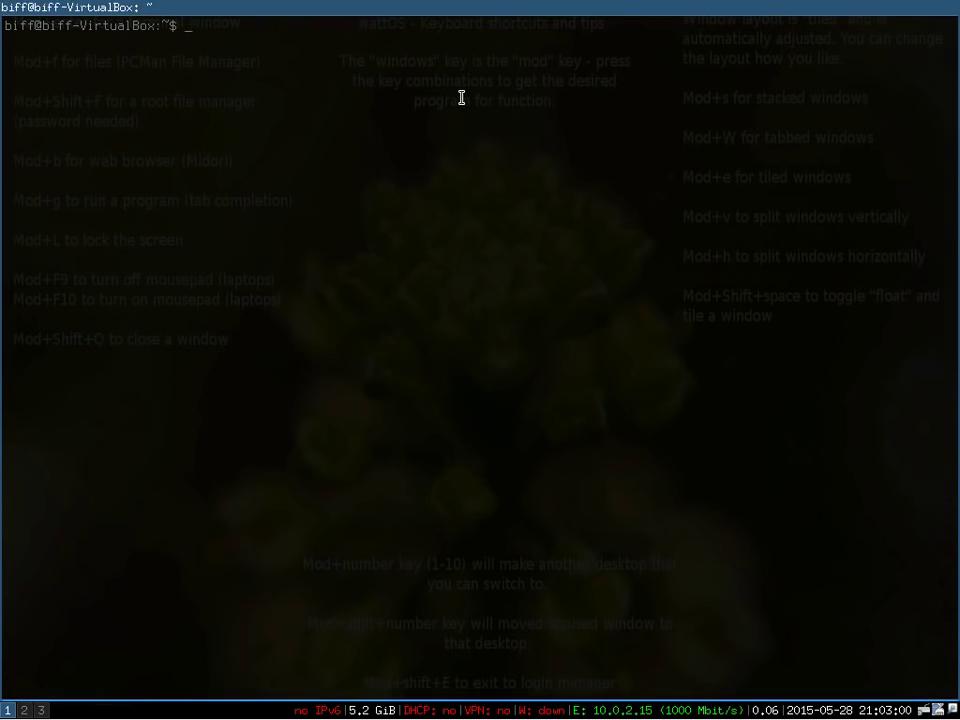
key("super+shift+q")
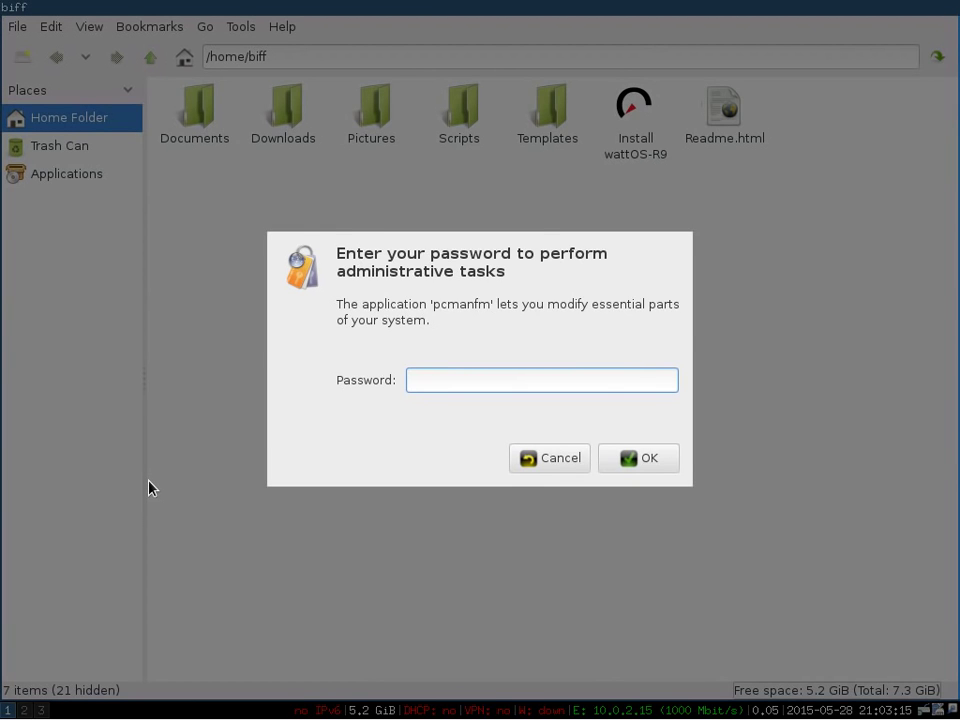
type("********")
key("Return")
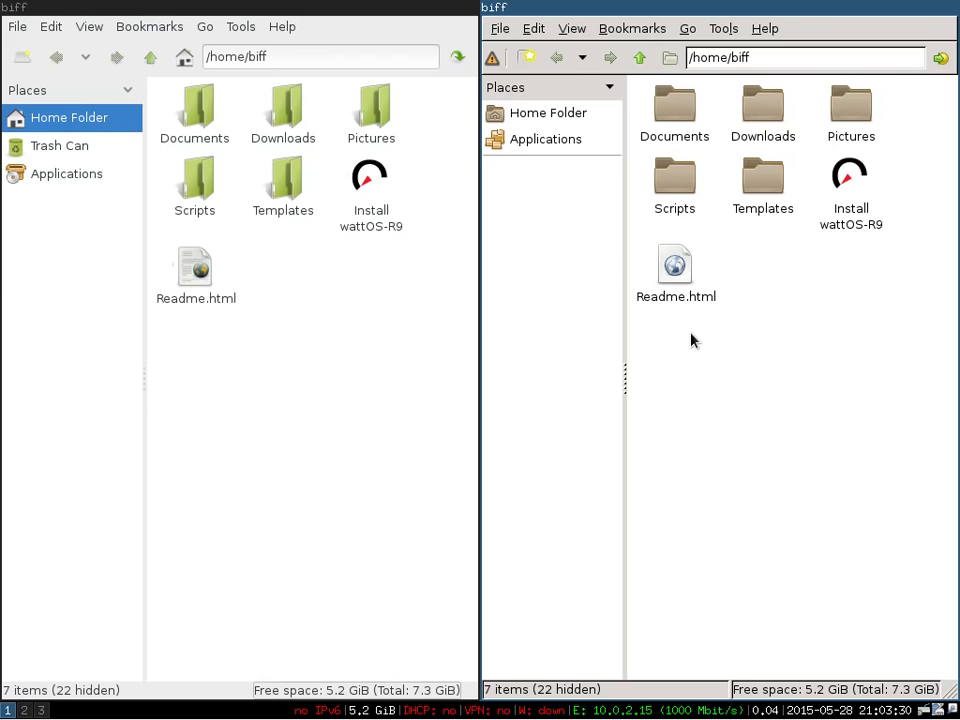
key("ctrl+w")
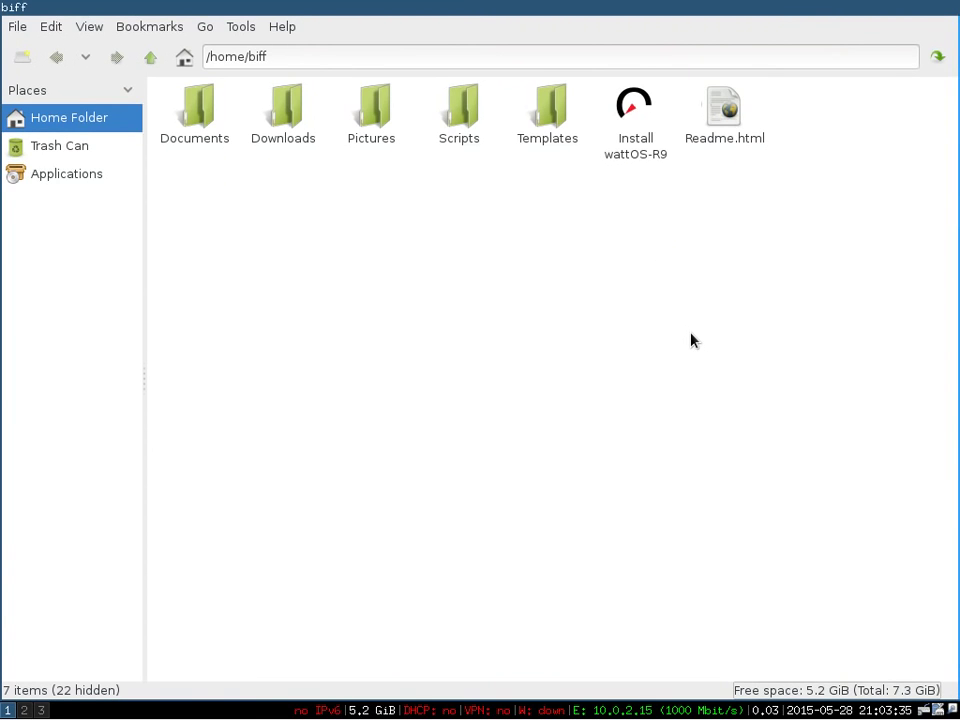
- Open a terminal beside the file manager and run ll on the home folder
key("super+Return")
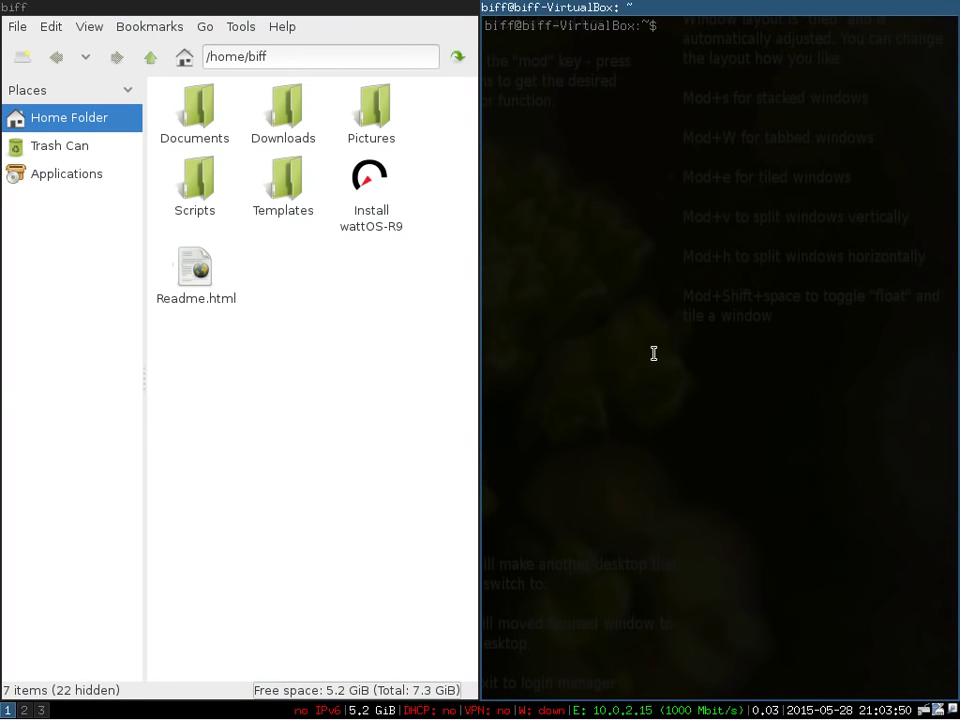
type("ll")
key("Return")
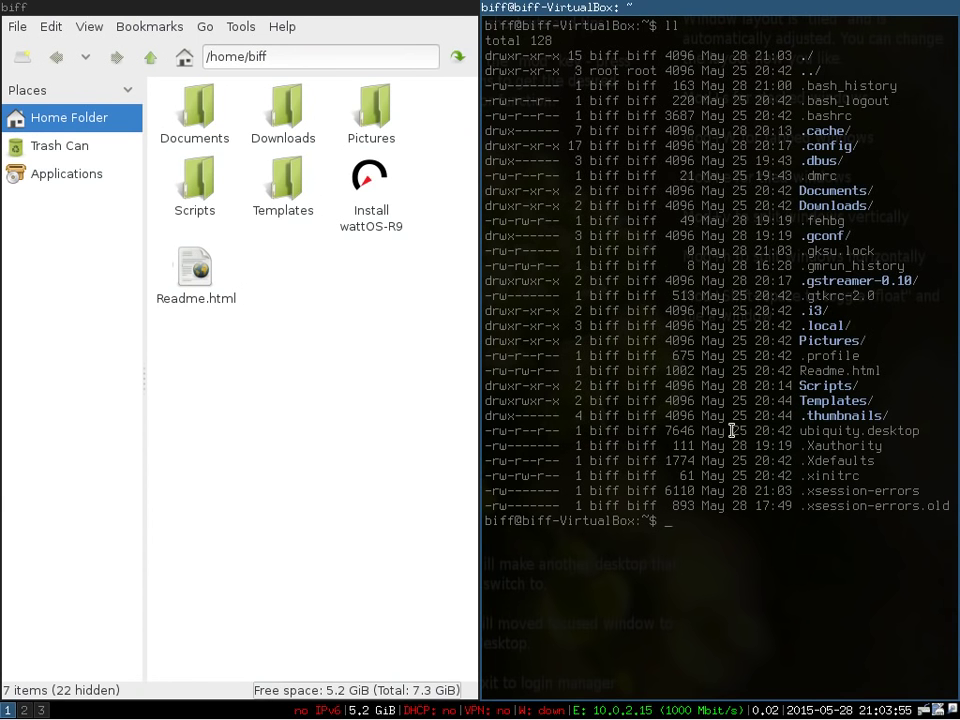
- Float the terminal, nudge it up and right, then tile it back beside PCManFM
key("super+shift+space")
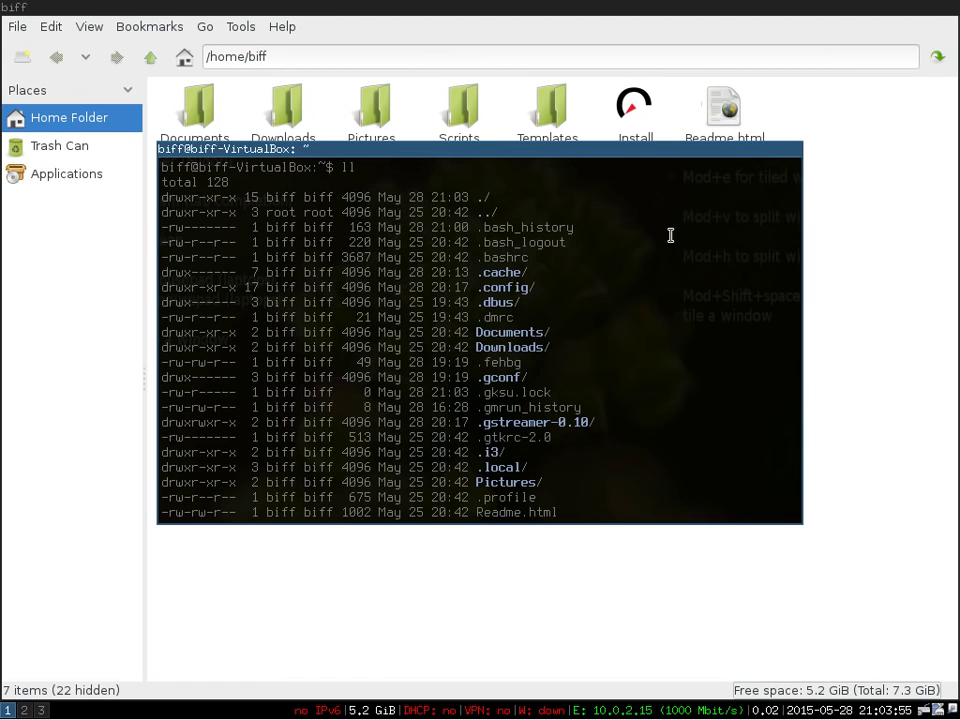
left_click_drag(670, 155, 726, 183)
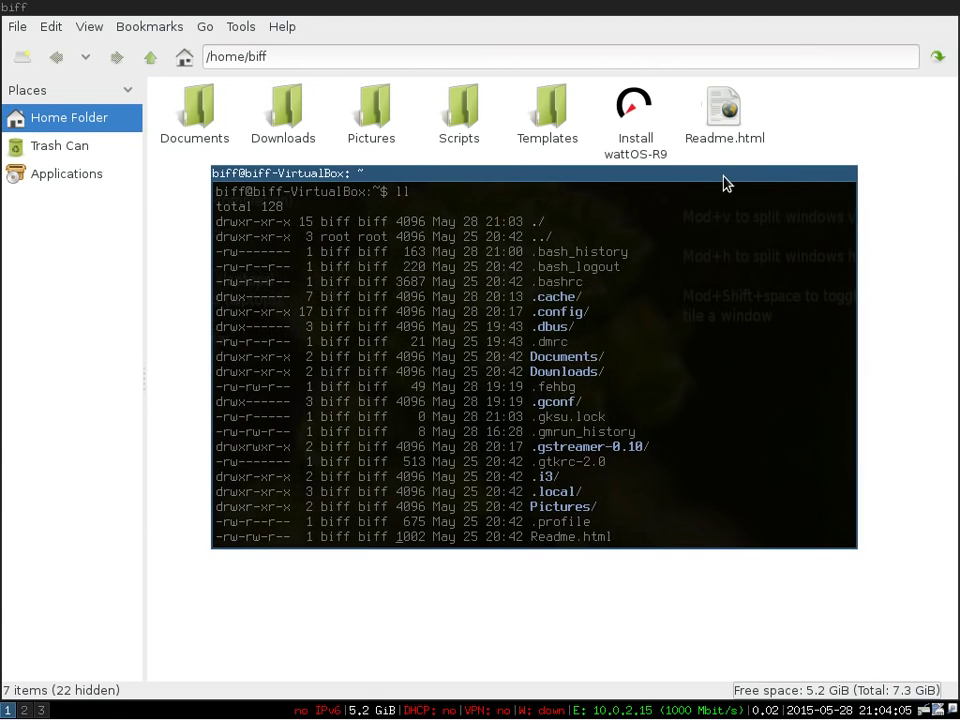
key("super+shift+space")
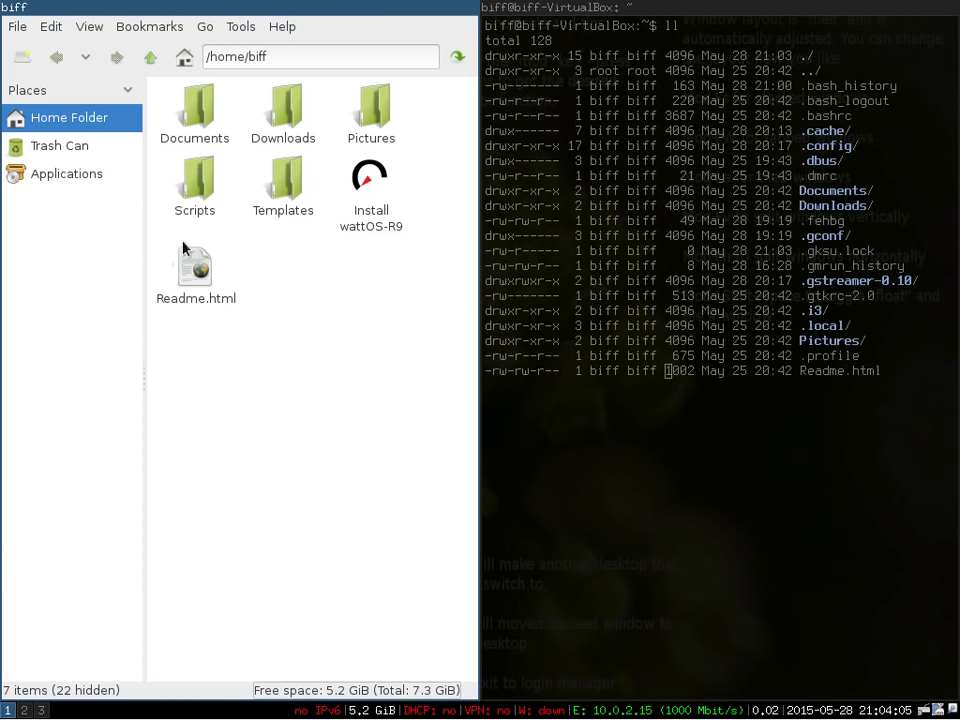
- Float the file manager, move it lower and left, then tile it back beside the terminal
scroll(84, 714, "down", 2)
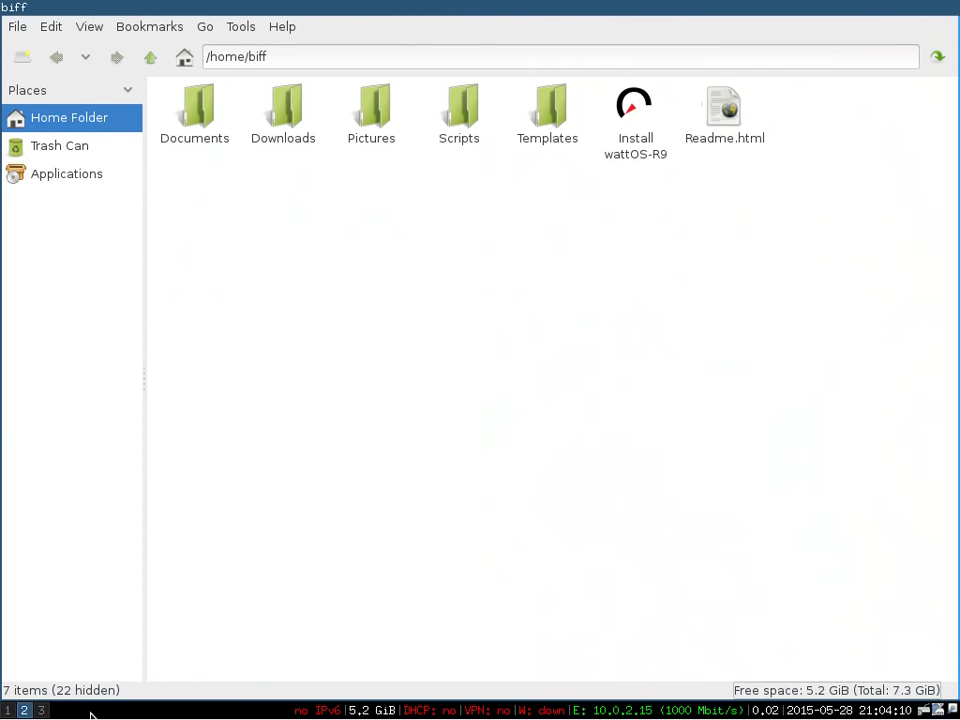
scroll(88, 713, "up", 2)
scroll(90, 714, "down", 1)
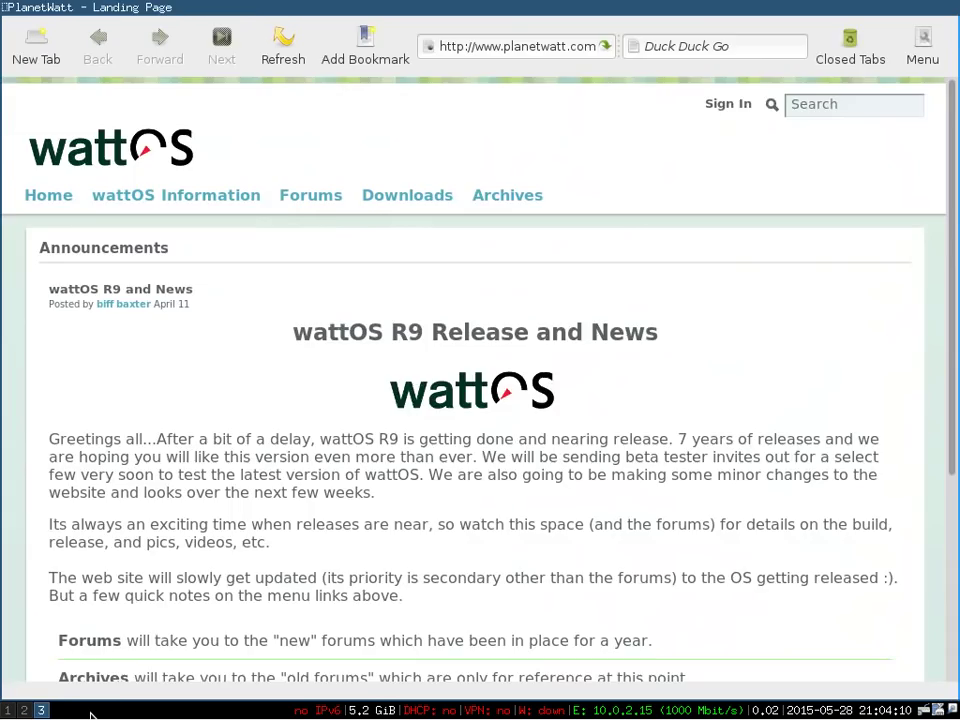
scroll(90, 714, "up", 1)
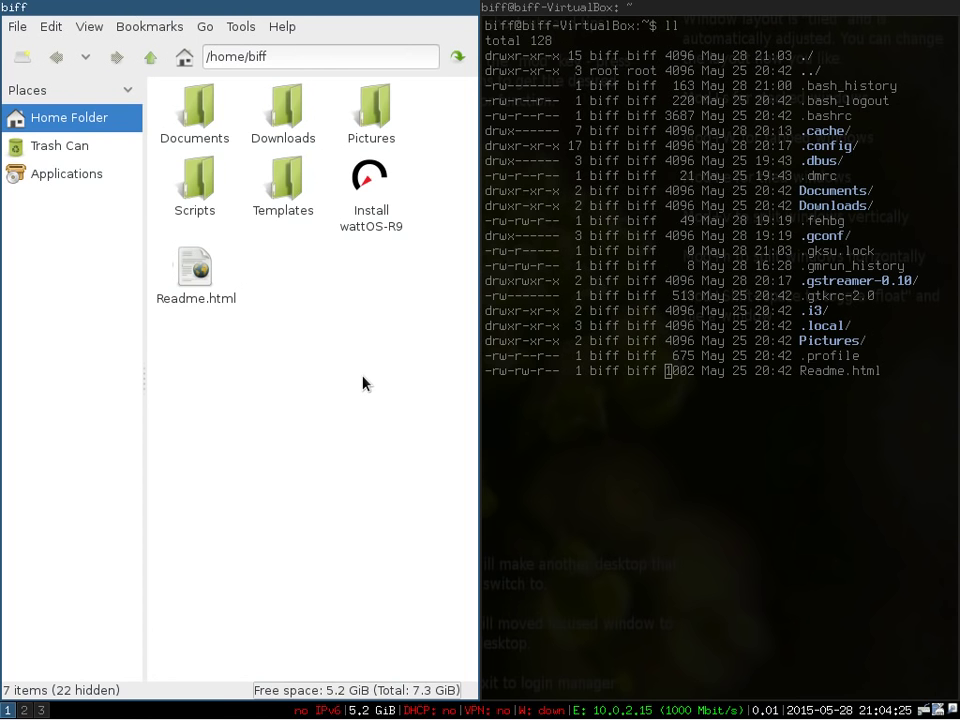
key("super+shift+space")
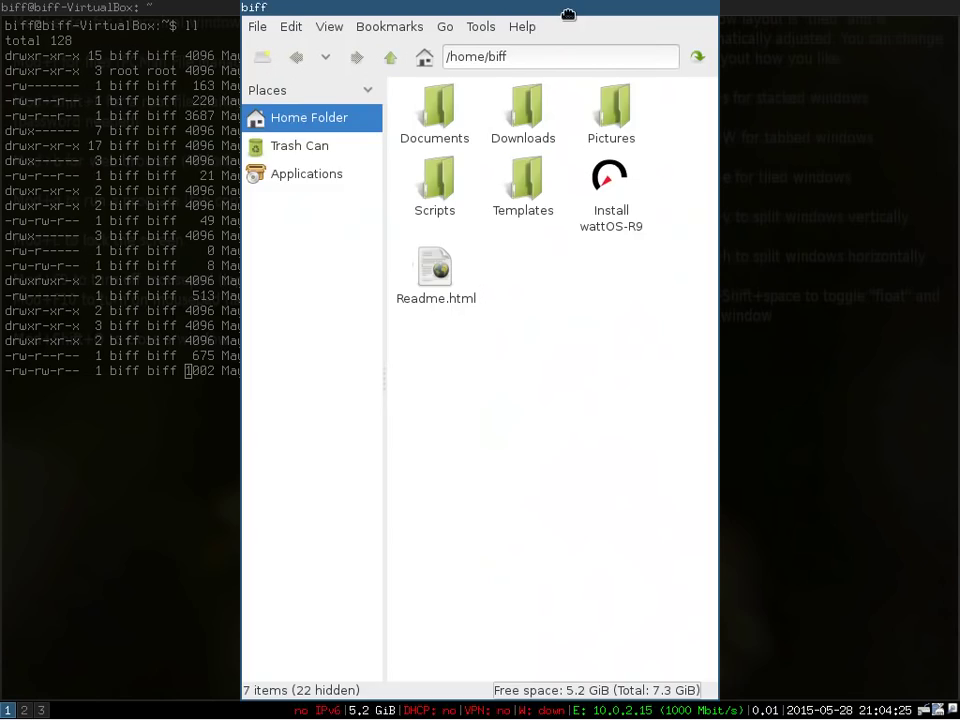
left_click_drag(570, 10, 523, 54)
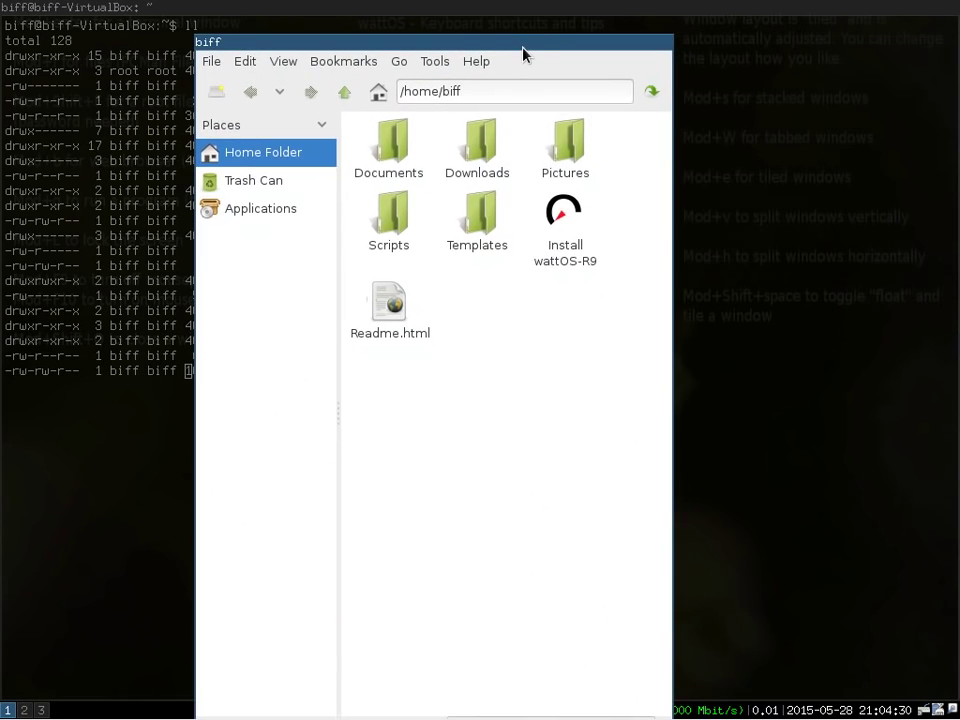
key("super+shift+space")
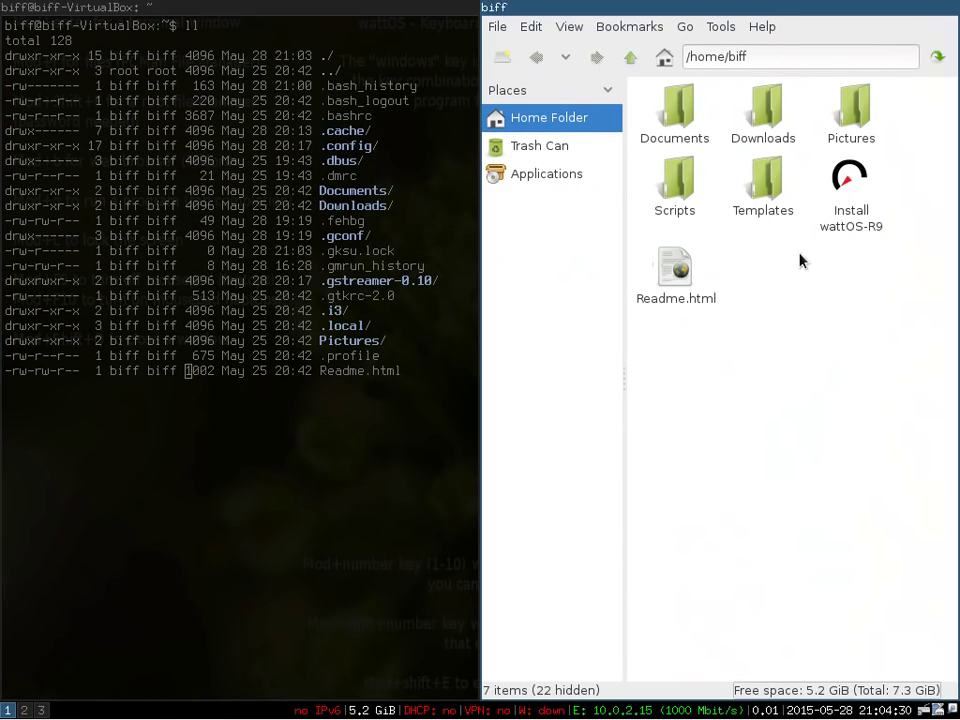
- Shuffle the tiled windows with Mod+Shift+arrows, ending with the terminal left and PCManFM right
key("super+shift+Left")
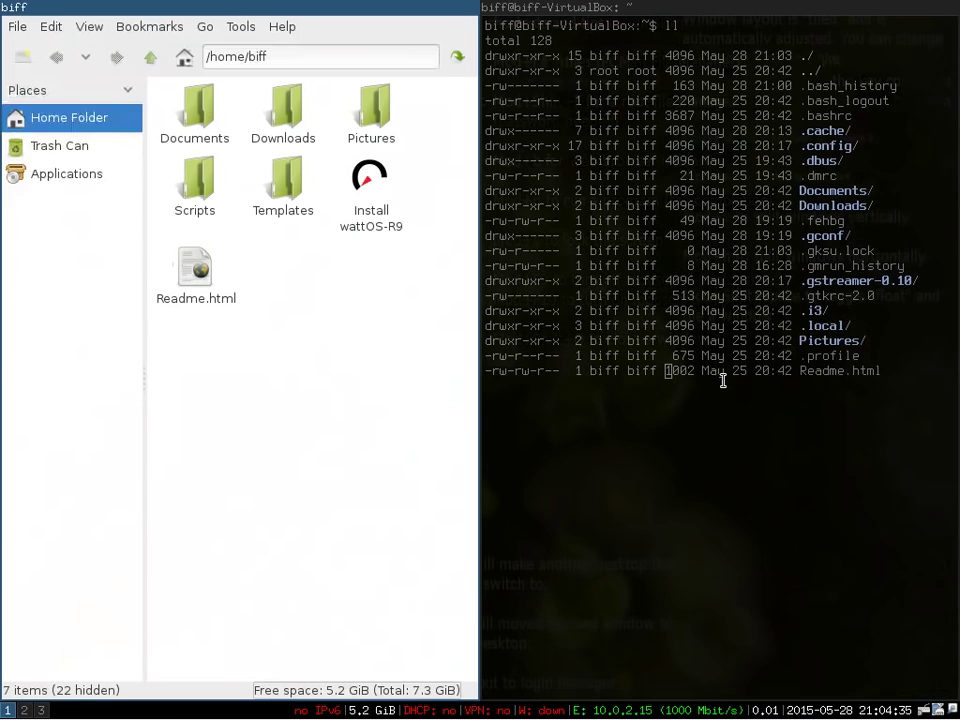
key("super+shift+Right")
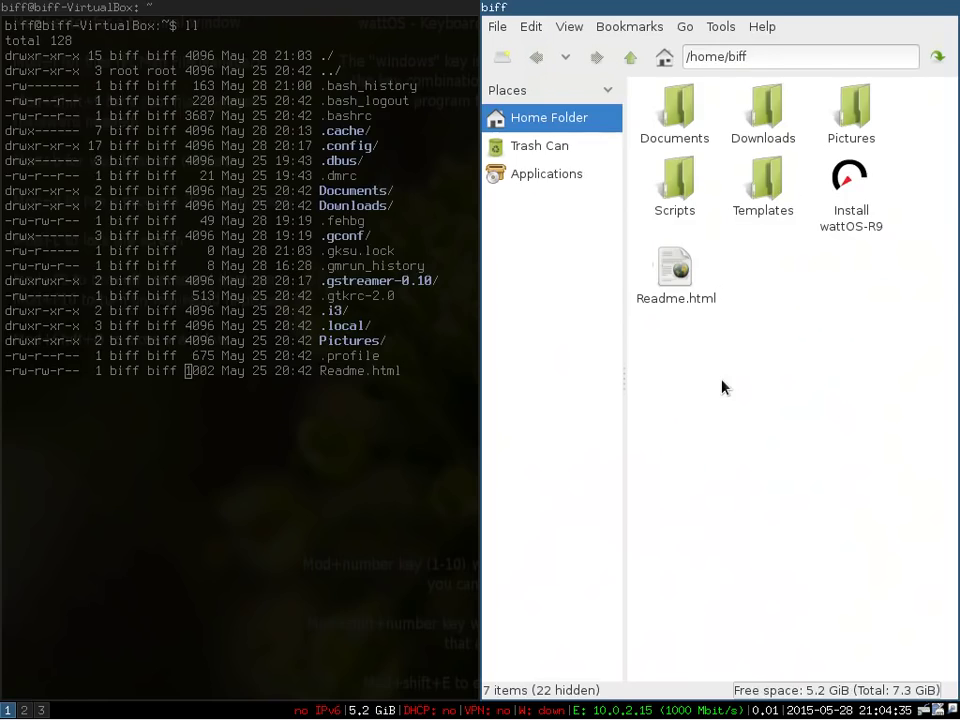
key("super+shift+Down")
key("super+shift+Right")
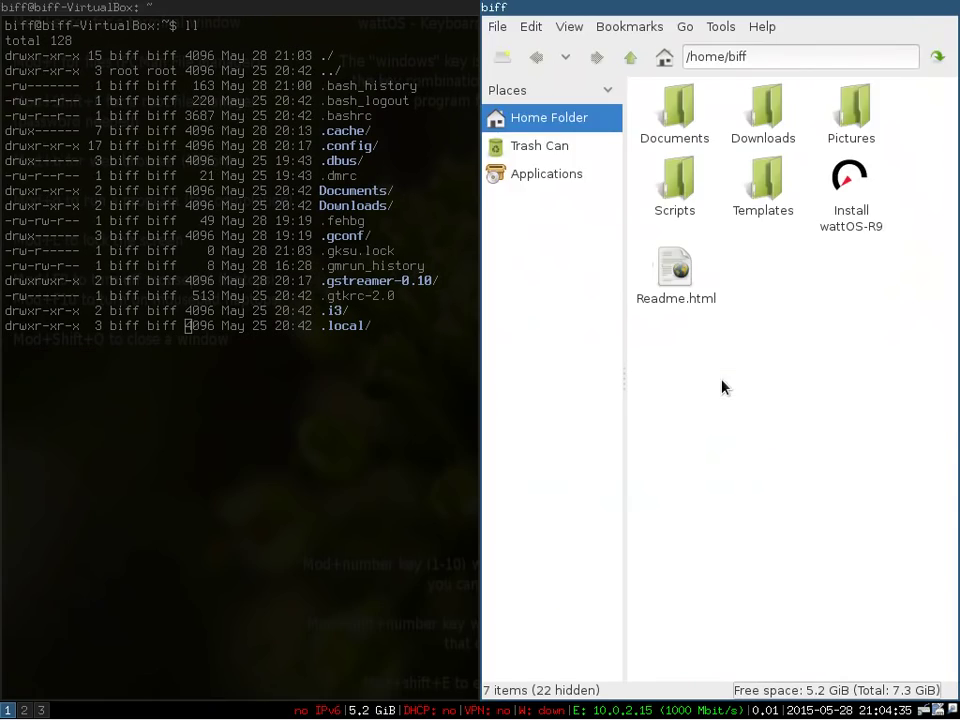
key("super+shift+Up")
key("super+shift+Down")
key("super+shift+Up")
key("super+shift+Right")
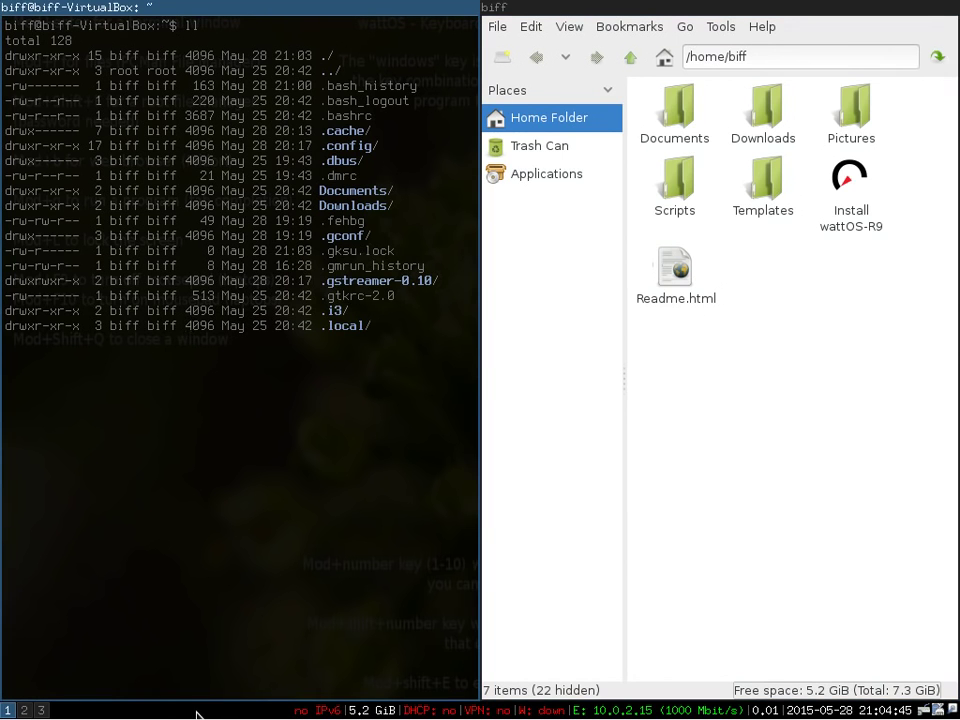
- Glance at workspaces 2 and 3, then close the file manager on workspace 1
key("super+2")
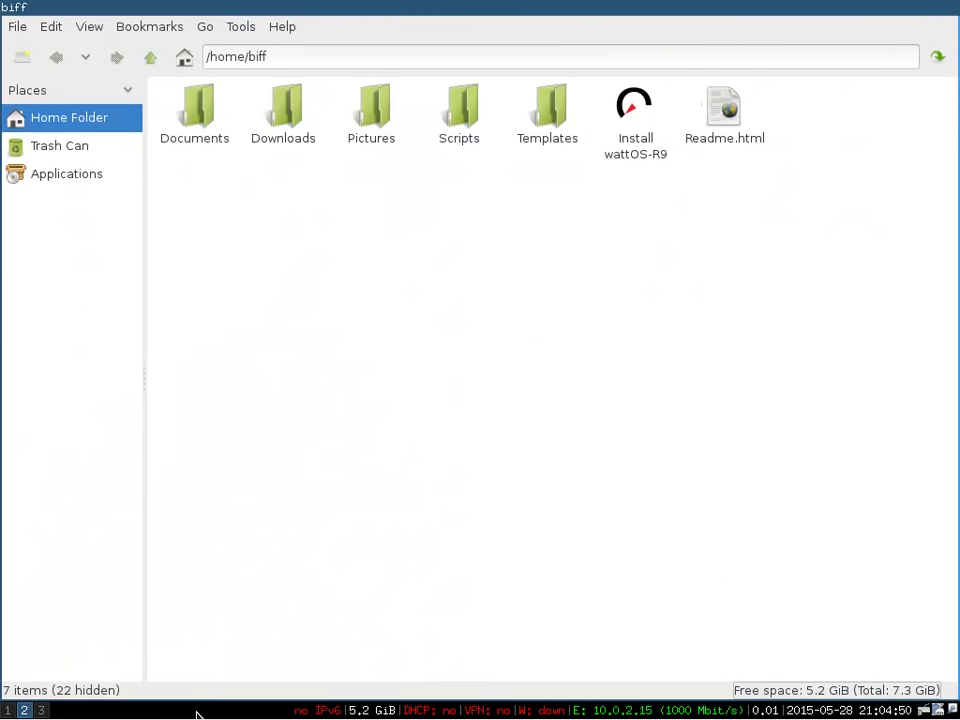
key("super+3")
key("super+1")
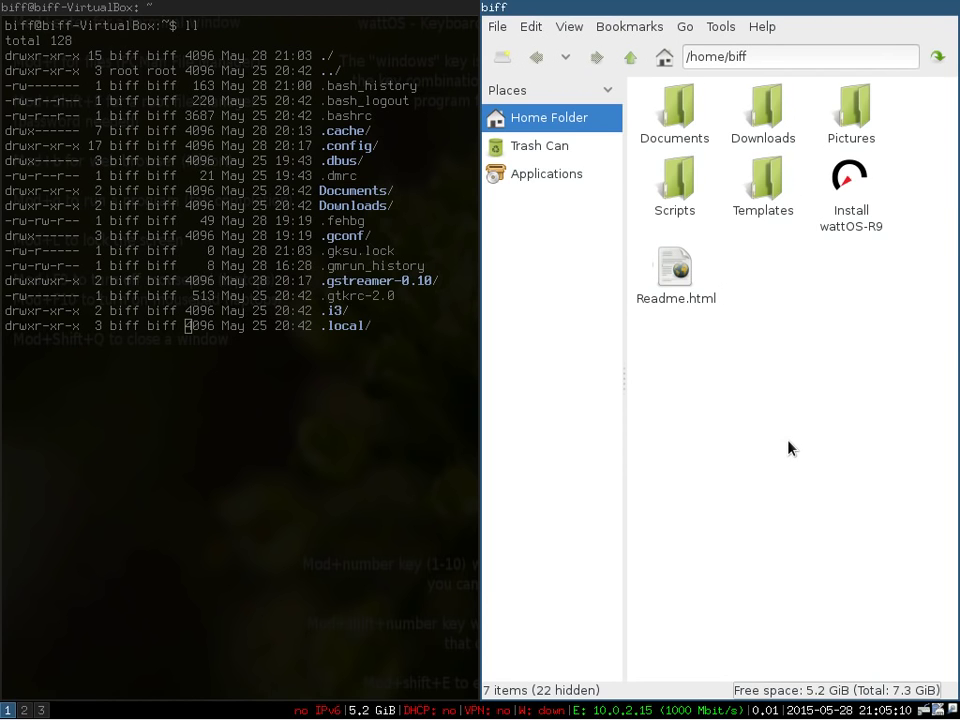
key("super+shift+q")
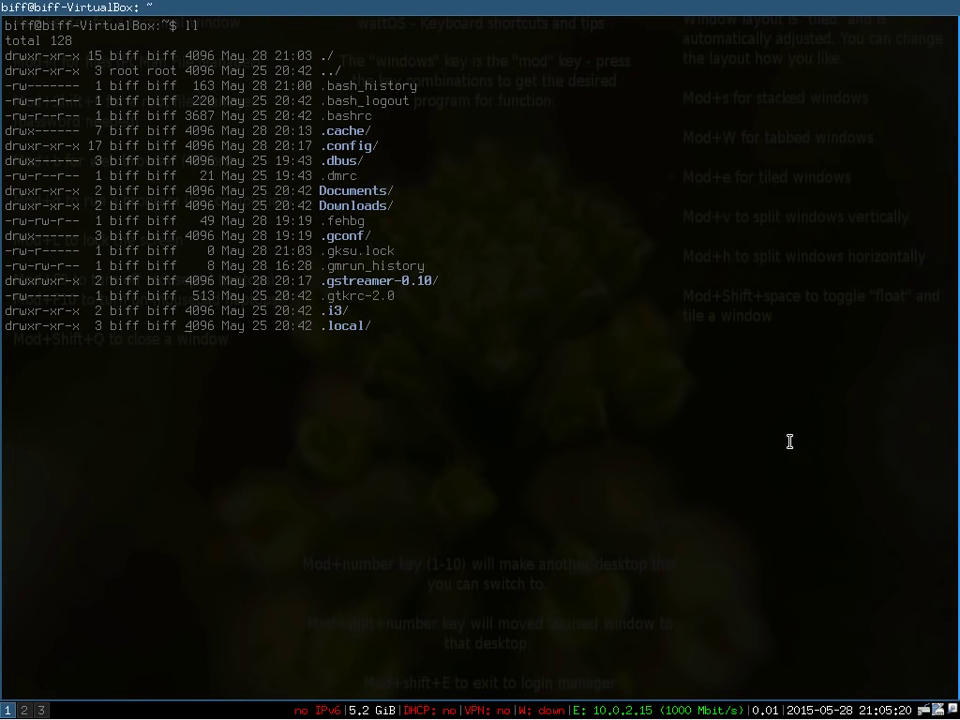
- Cycle through workspaces 1, 2 and 3, ending on the file manager on workspace 2
key("super+2")
key("super+3")
key("super+1")
key("super+2")
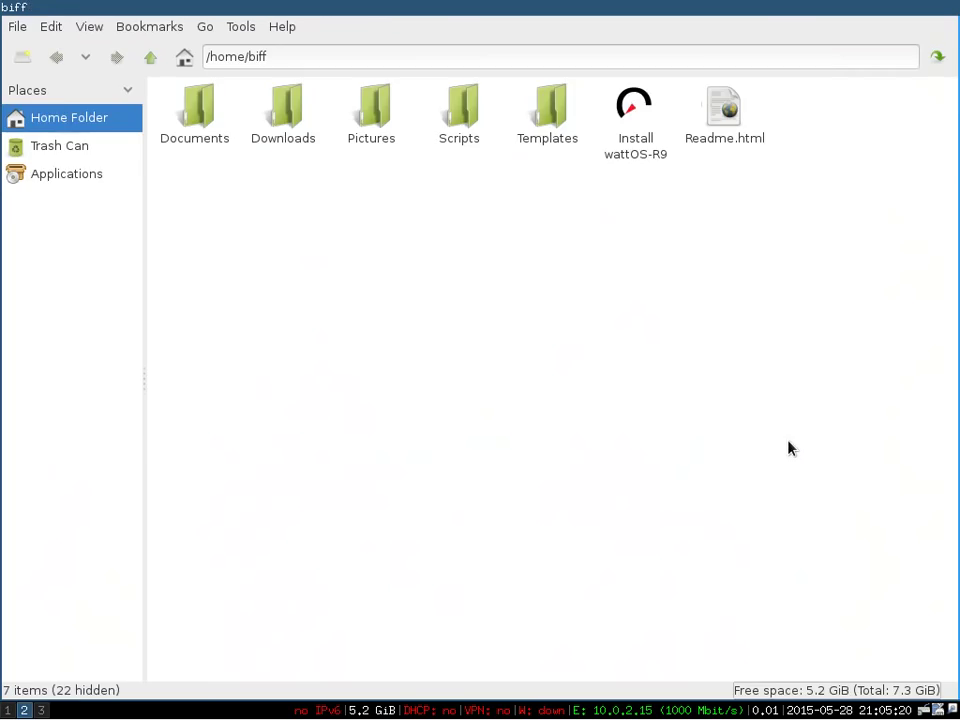
key("super+3")
key("super+1")
key("super+3")
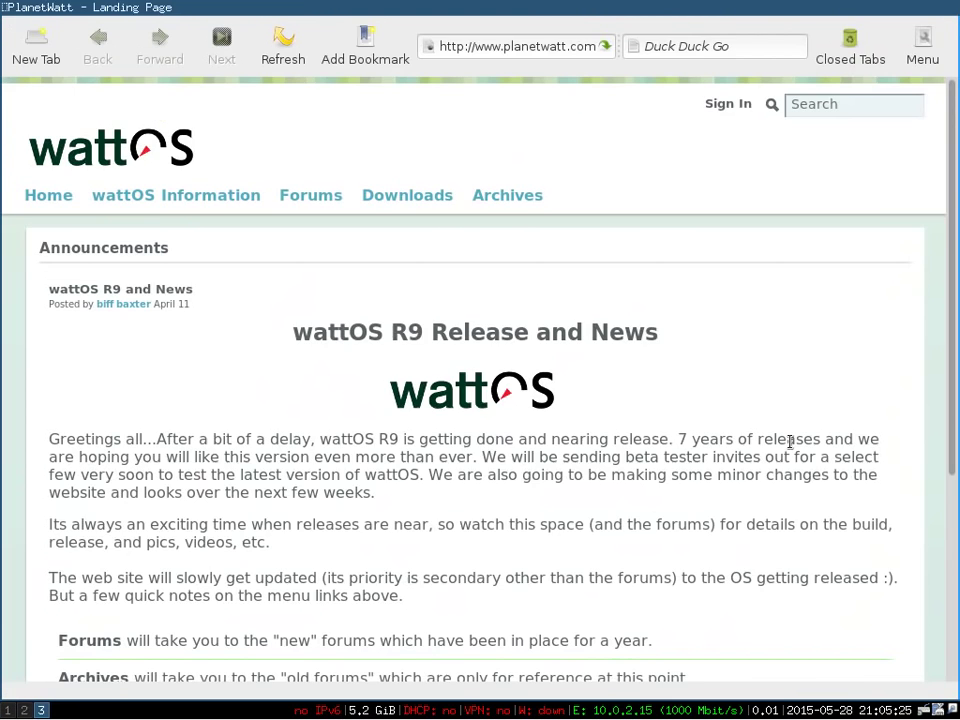
key("super+2")
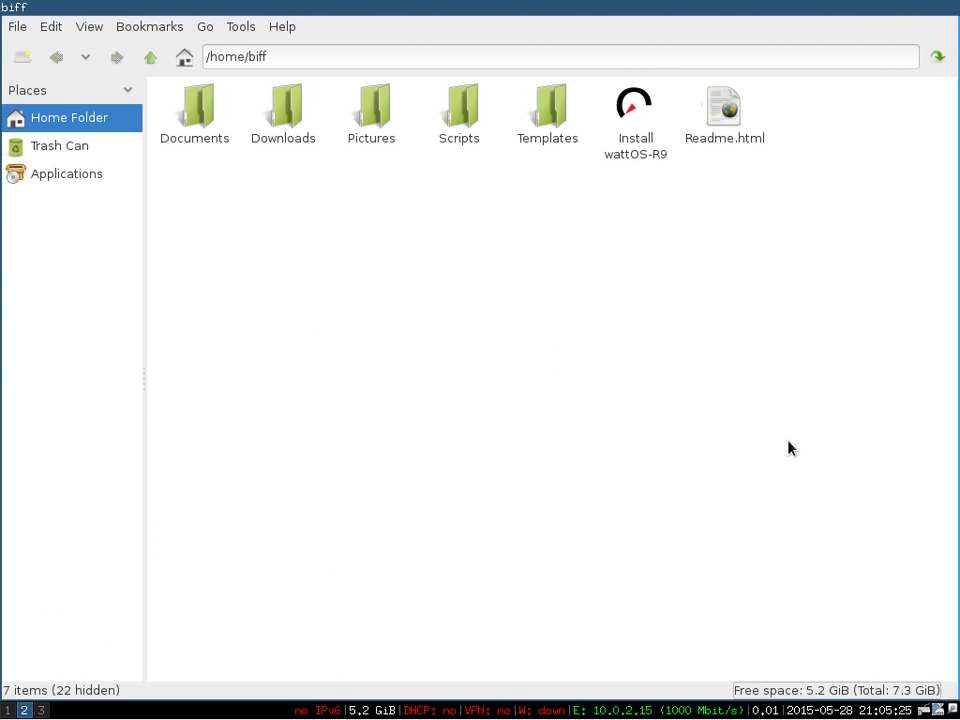
- Open, move and close a second home-folder file manager, then briefly open one over the browser
key("ctrl+n")
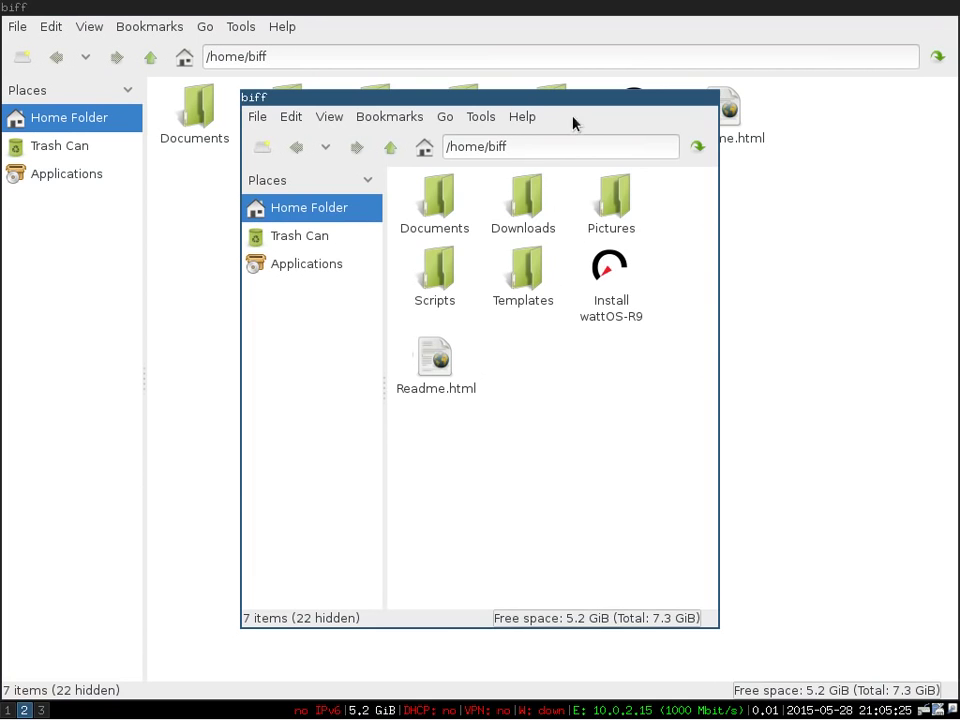
left_click_drag(542, 101, 658, 65)
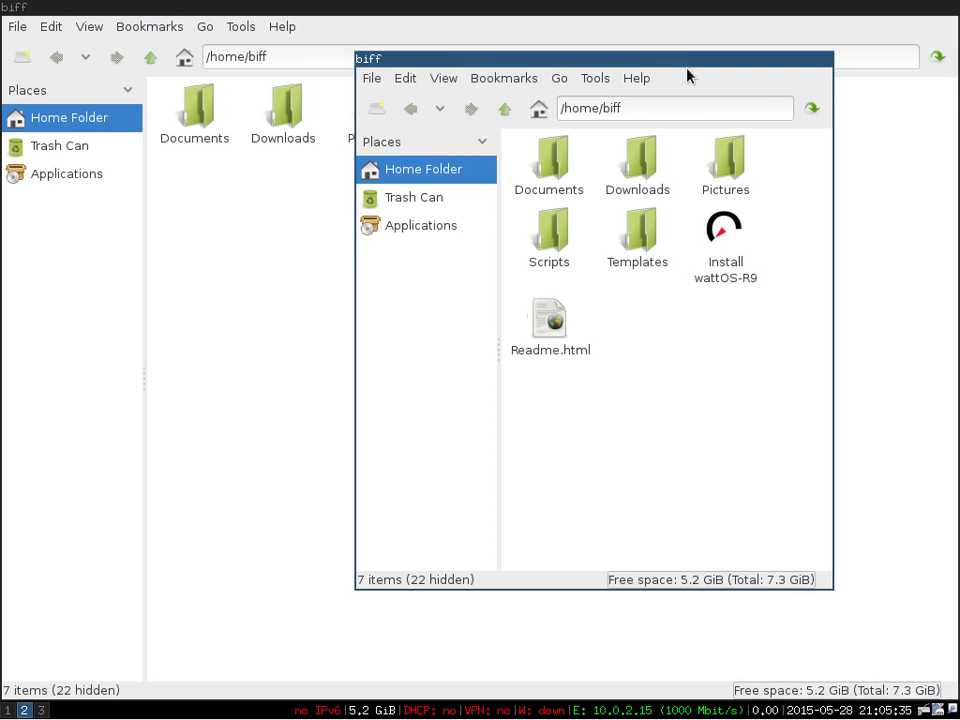
key("super+shift+q")
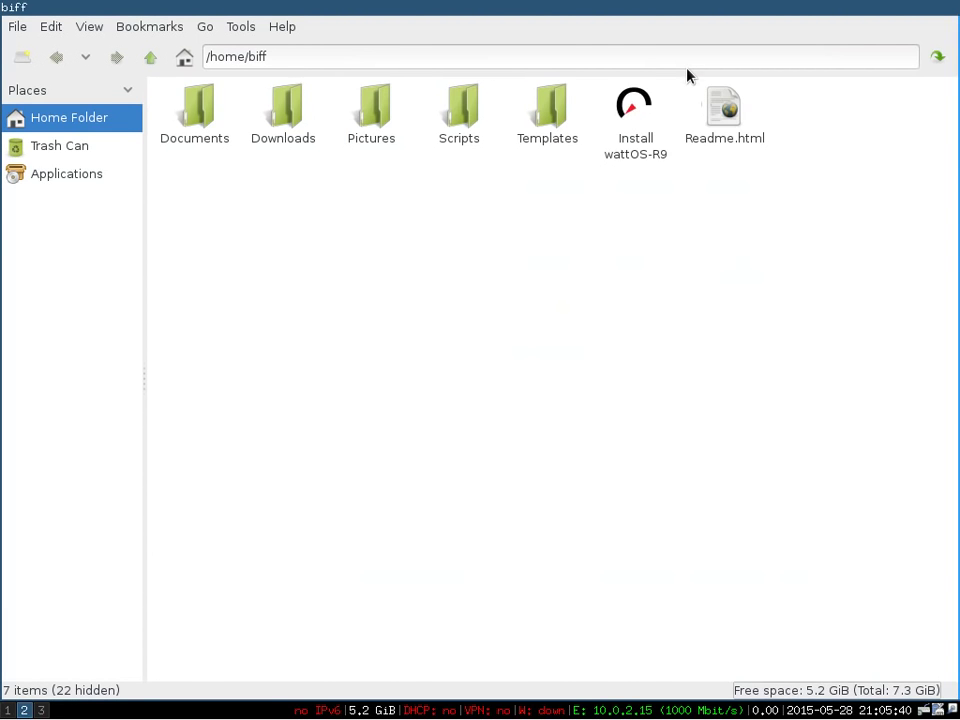
scroll(198, 711, "down", 1)
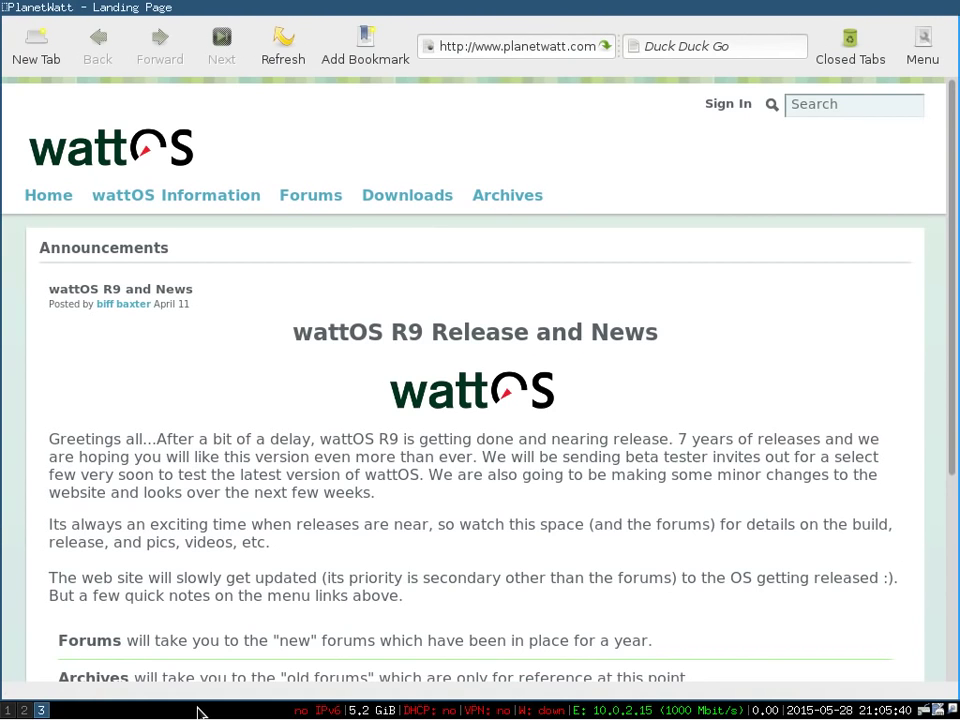
key("super+e")
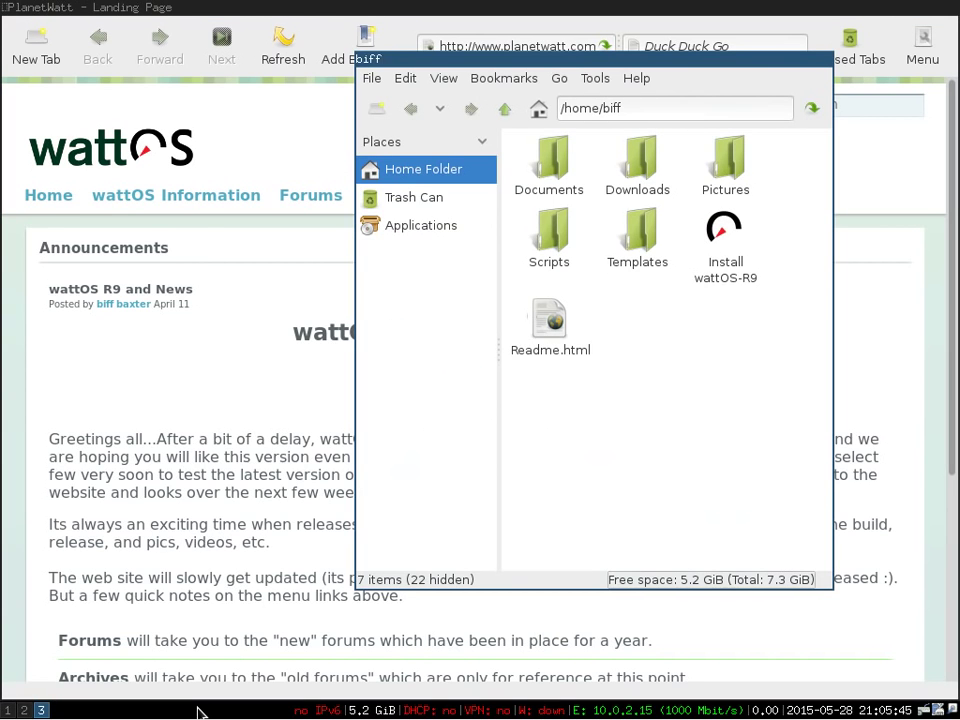
key("super+shift+q")
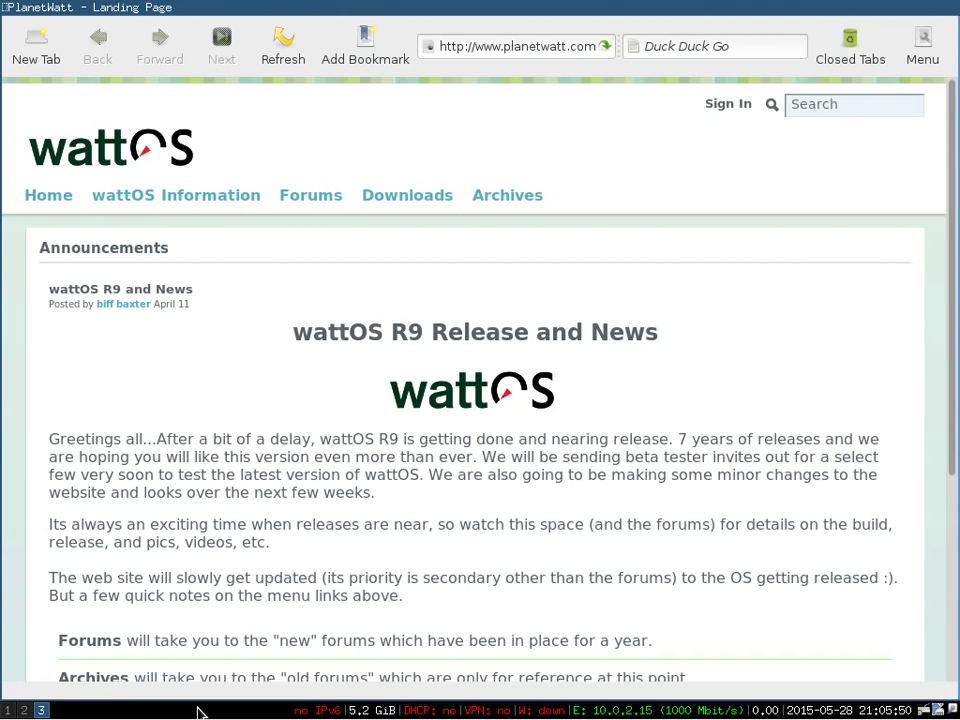
- Reopen PCManFM on /home/biff on workspace 2 and select Readme.html, then the Scripts folder
key("super+2")
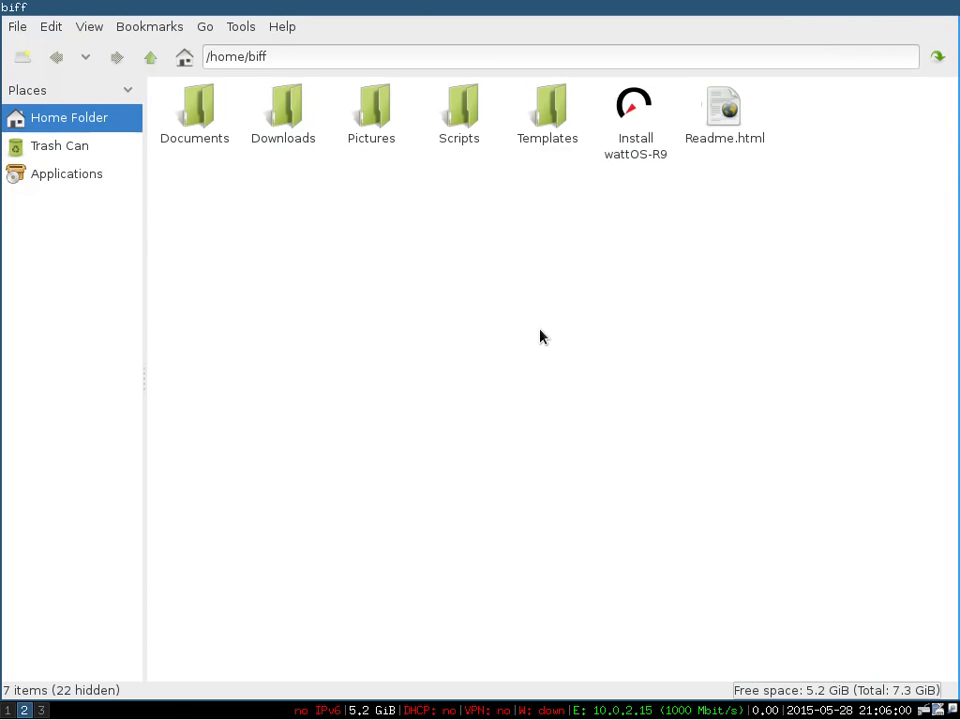
key("super+shift+q")
key("super+f")
left_click(724, 128)
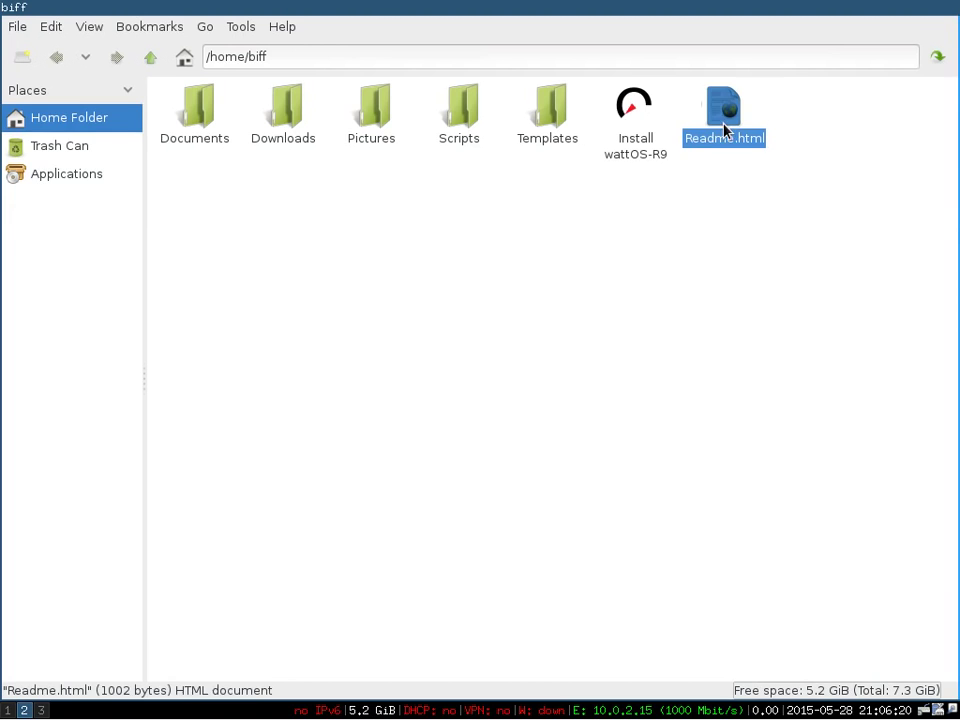
left_click(724, 249)
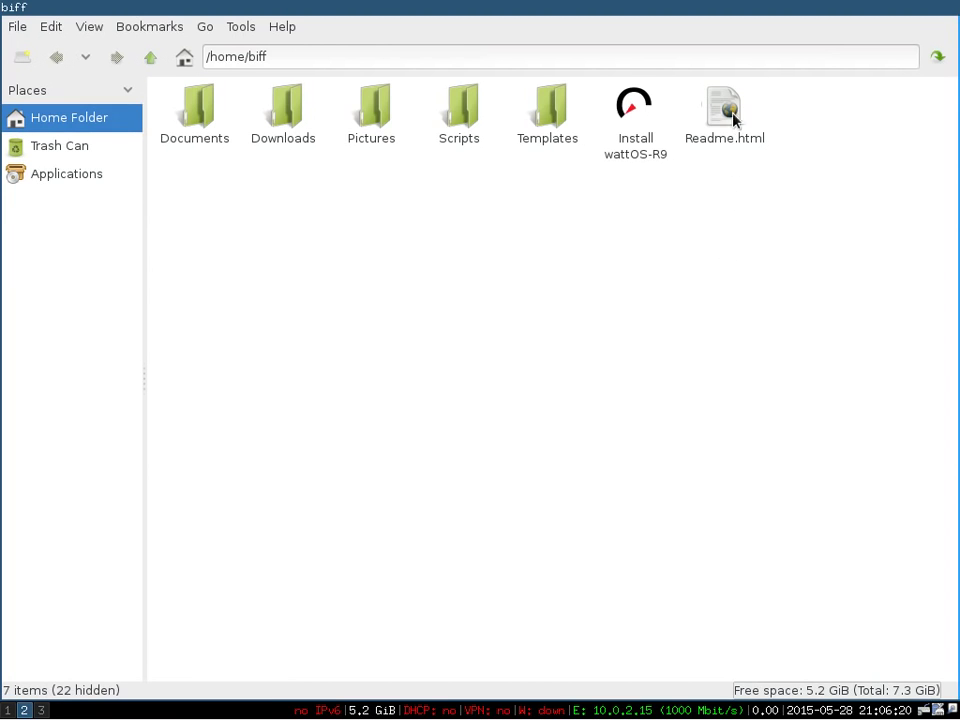
left_click(461, 106)
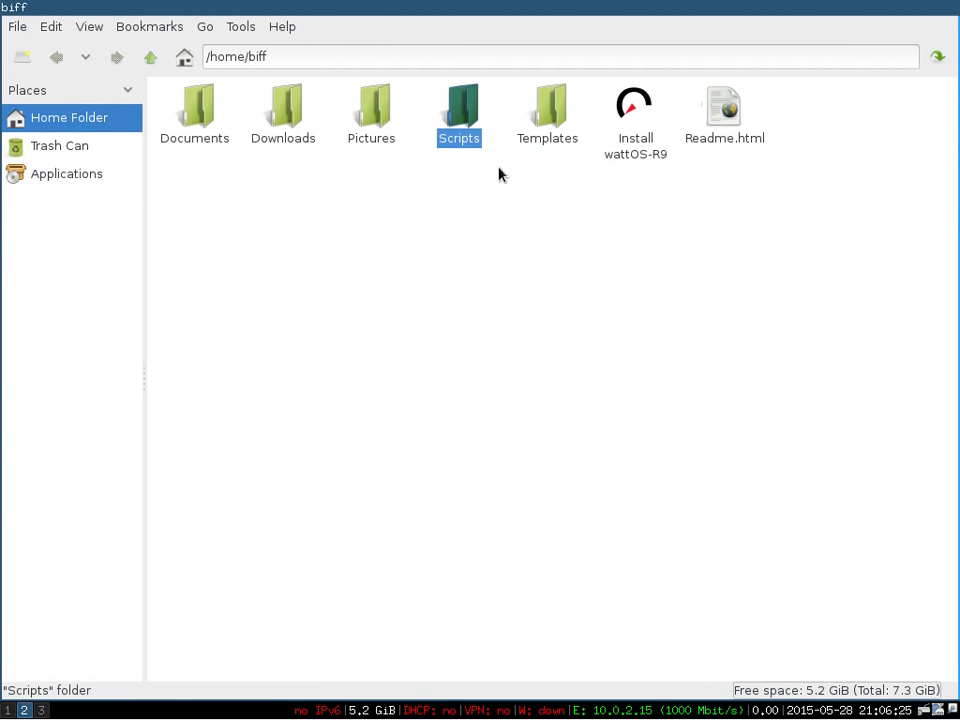
- Open Readme.html in Midori, discarding old tabs after the crash warning, then open the Scripts folder
double_click(738, 115)
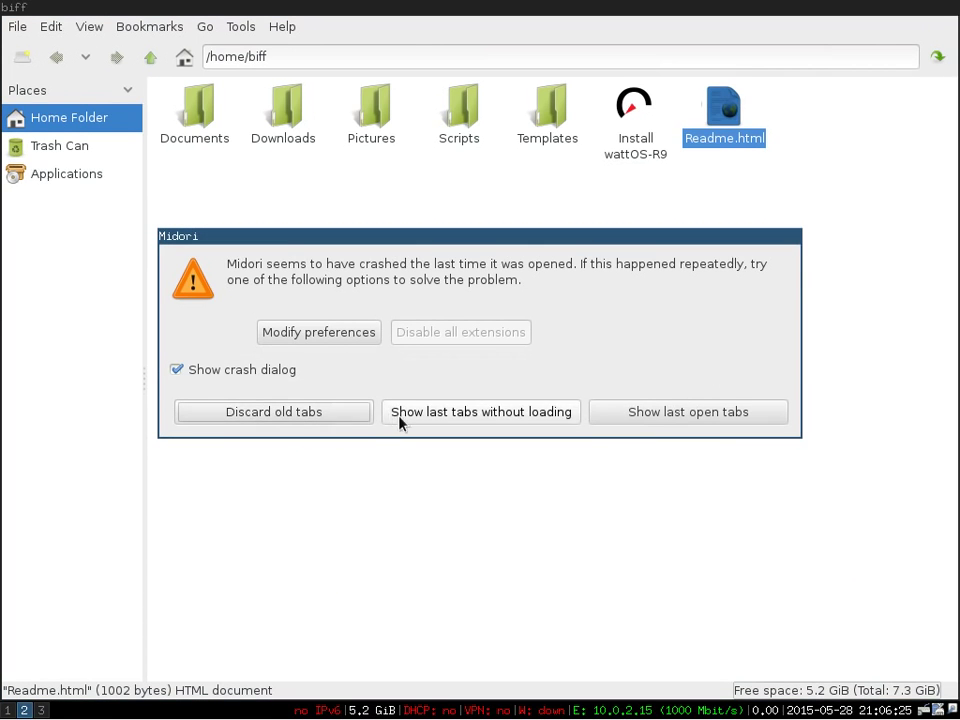
left_click(299, 414)
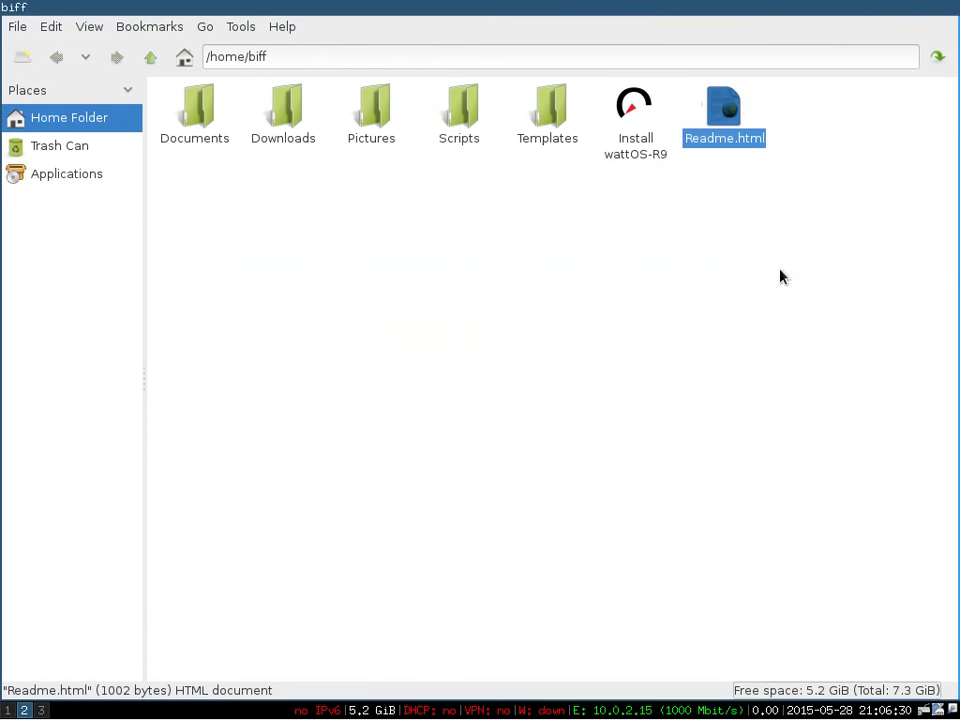
double_click(733, 137)
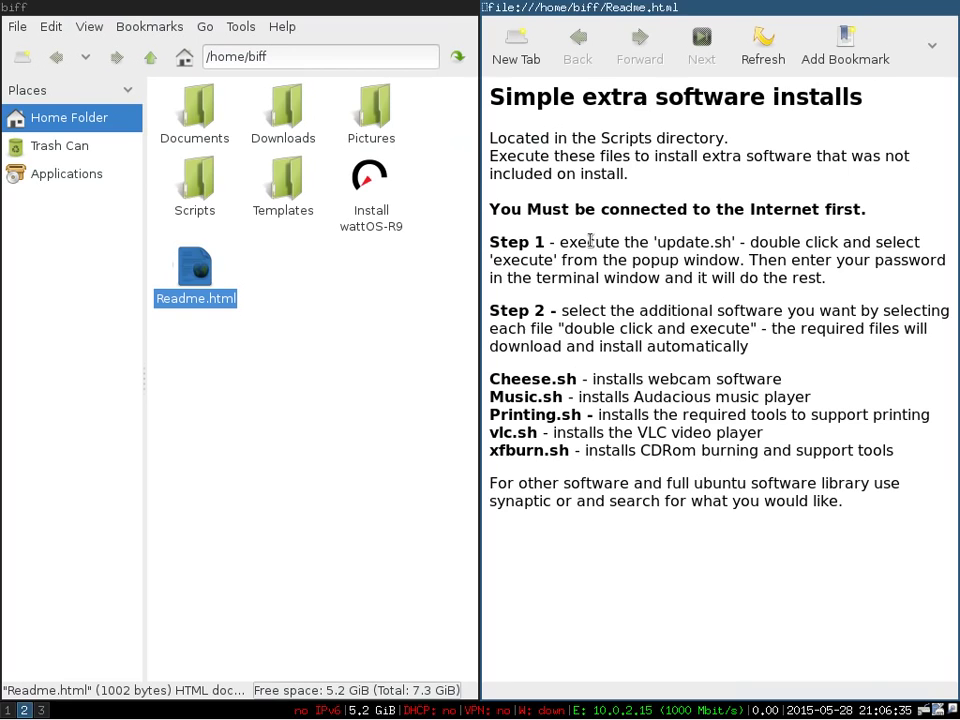
double_click(192, 188)
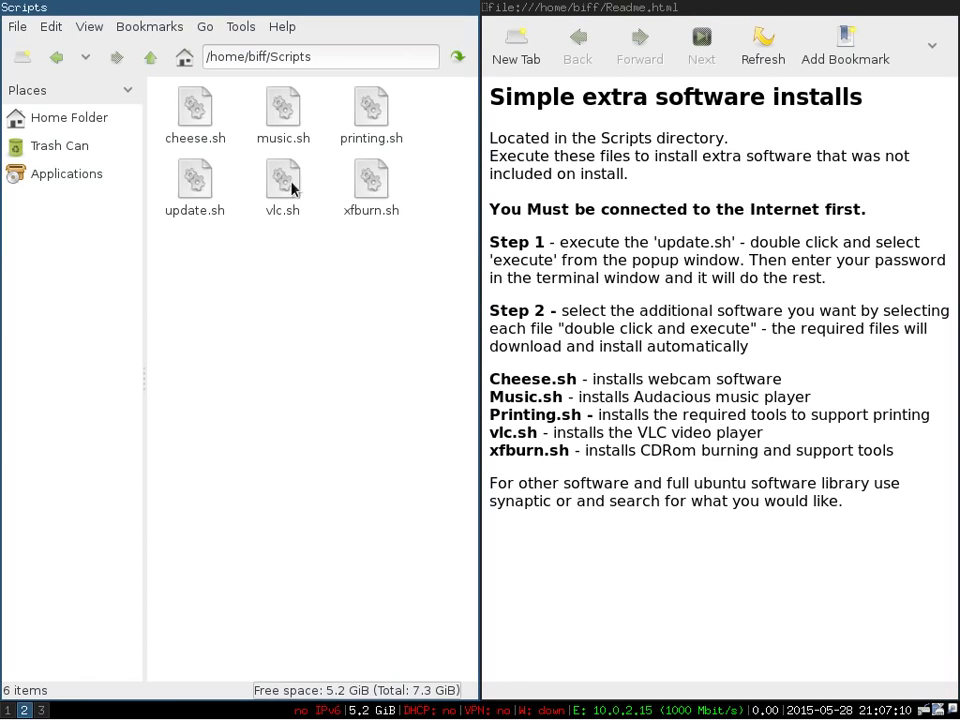
- Point out update.sh as the first script, then close the file manager and readme windows
left_click(204, 181)
left_click(335, 401)
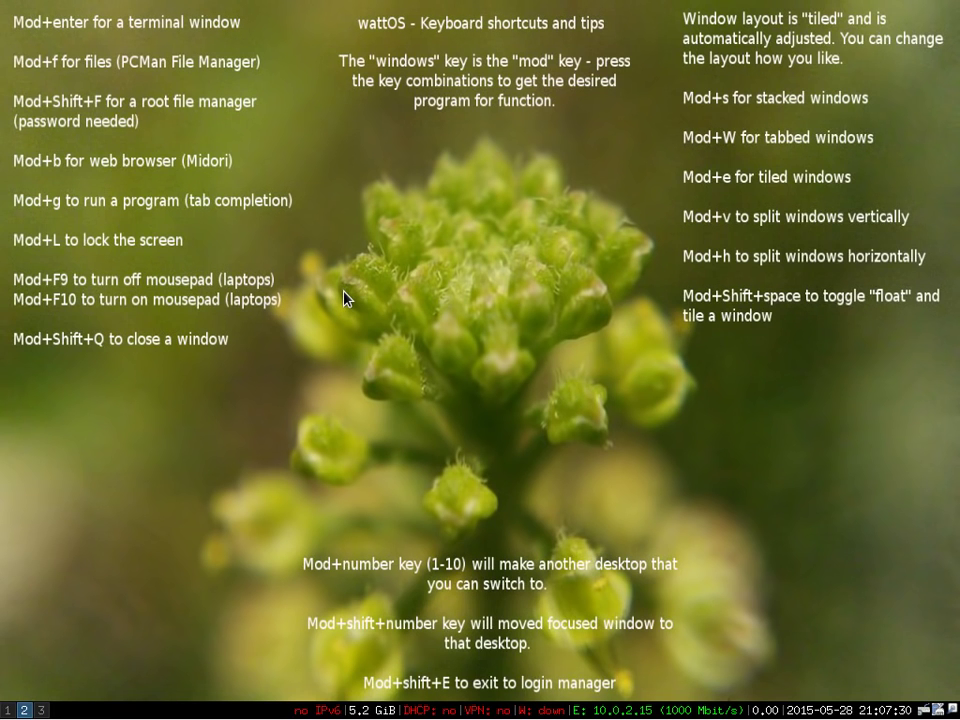
- Launch midori from the Mod+g run prompt via Tab completion, close it, and reopen the prompt
key("super+g")
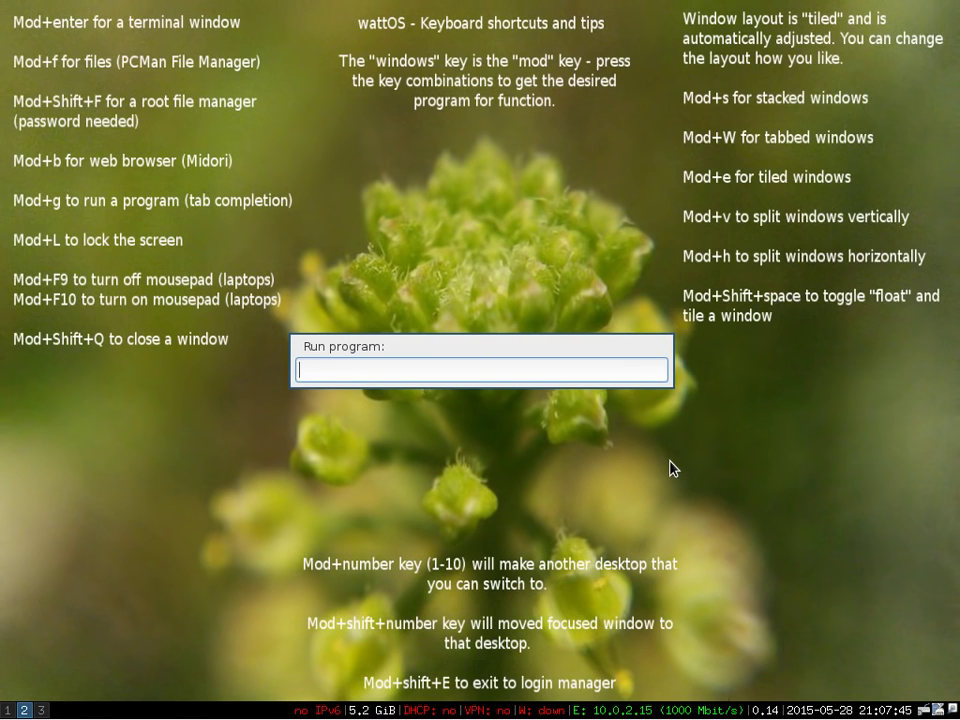
type("mid")
key("Tab")
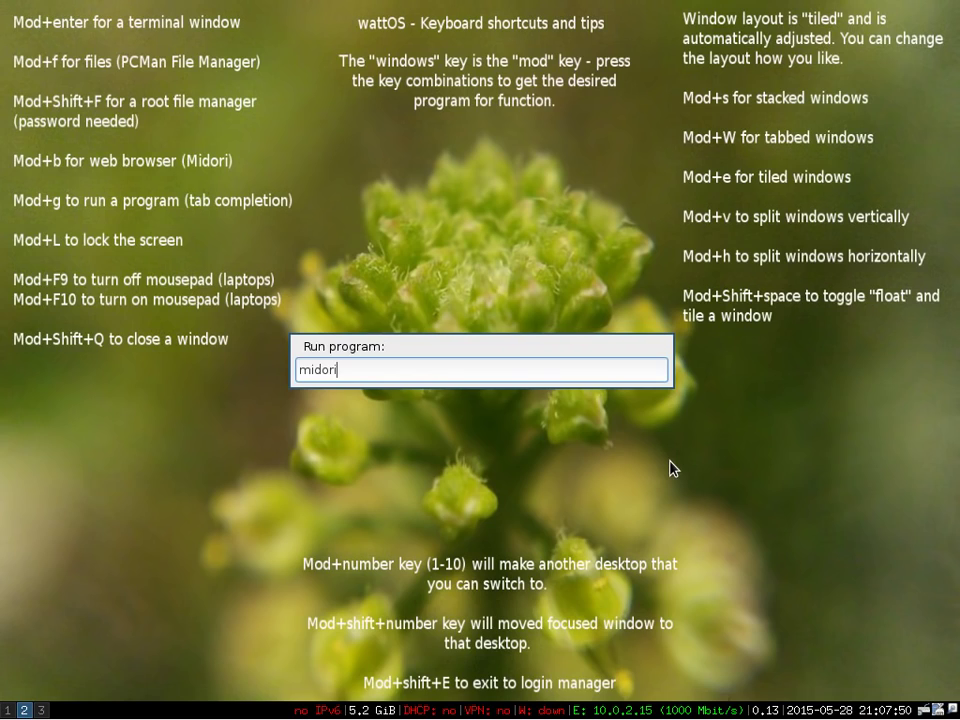
key("Return")
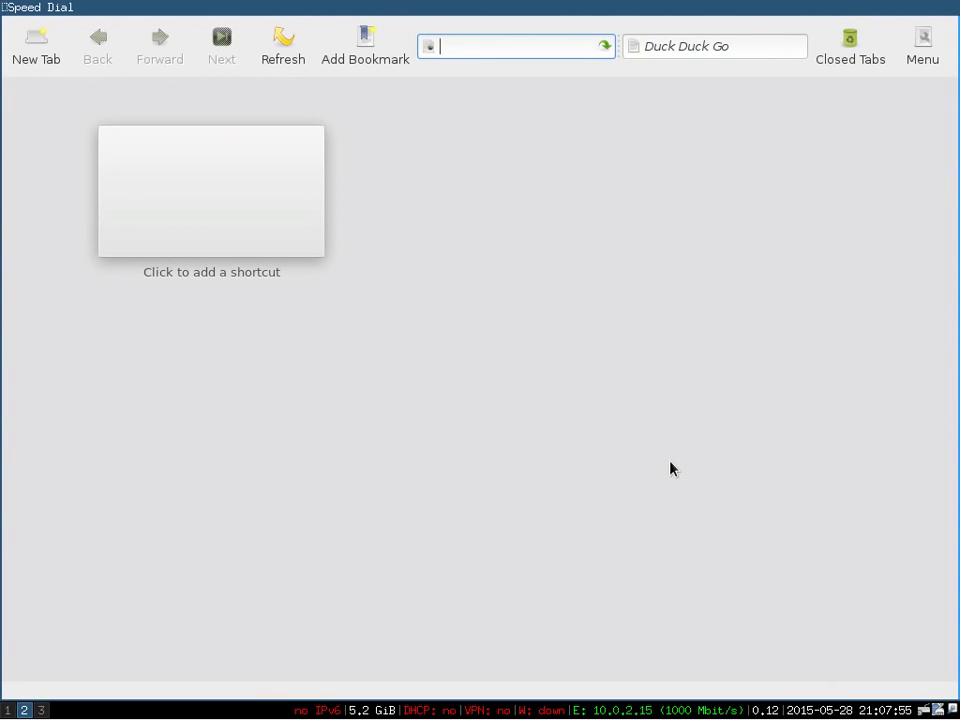
key("super+shift+q")
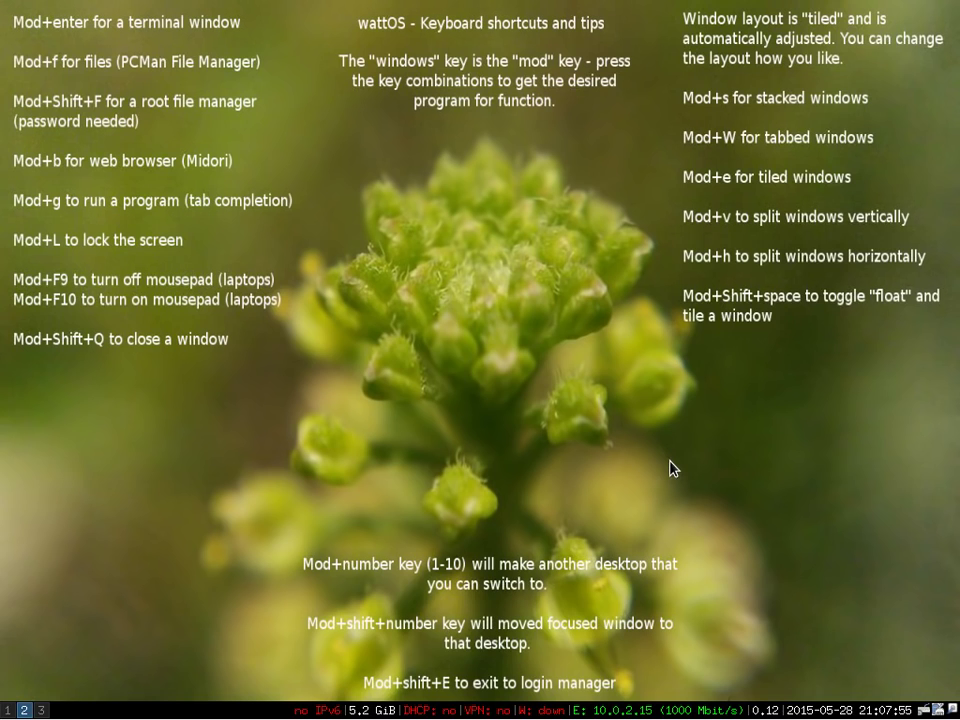
key("super+g")
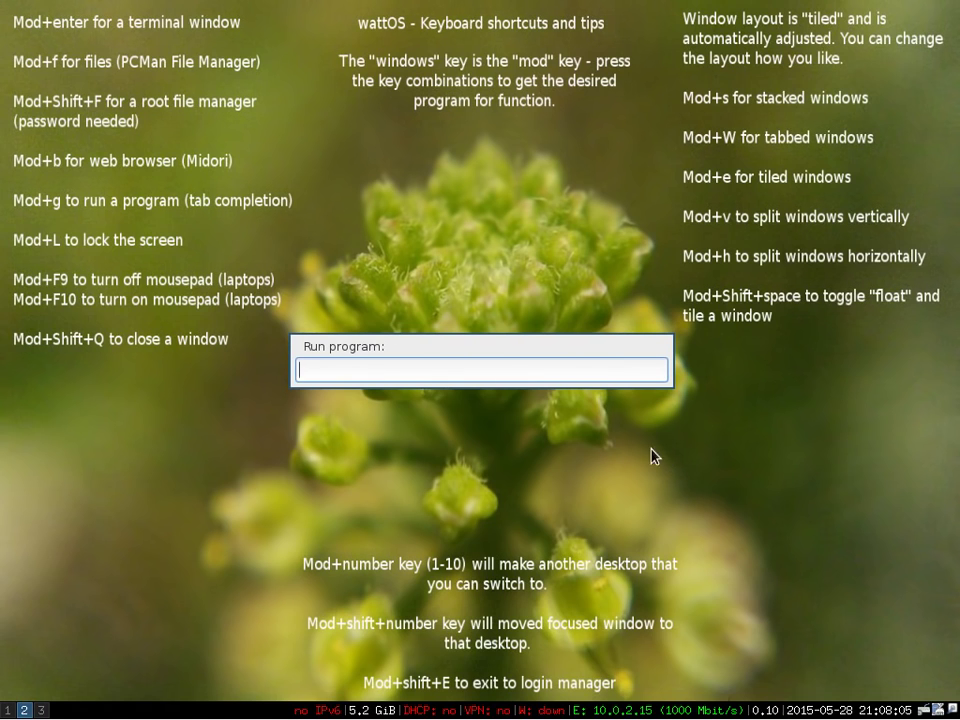
- Dismiss the run prompt, run scrot on workspace 3's PlanetWatt page, then close Midori
key("Escape")
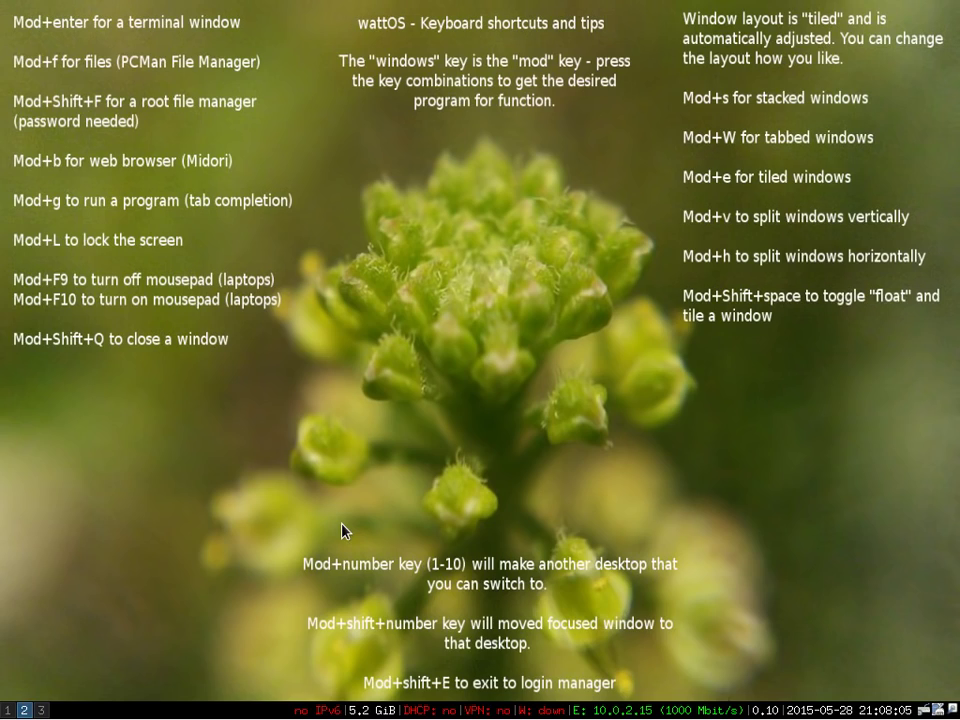
key("super+3")
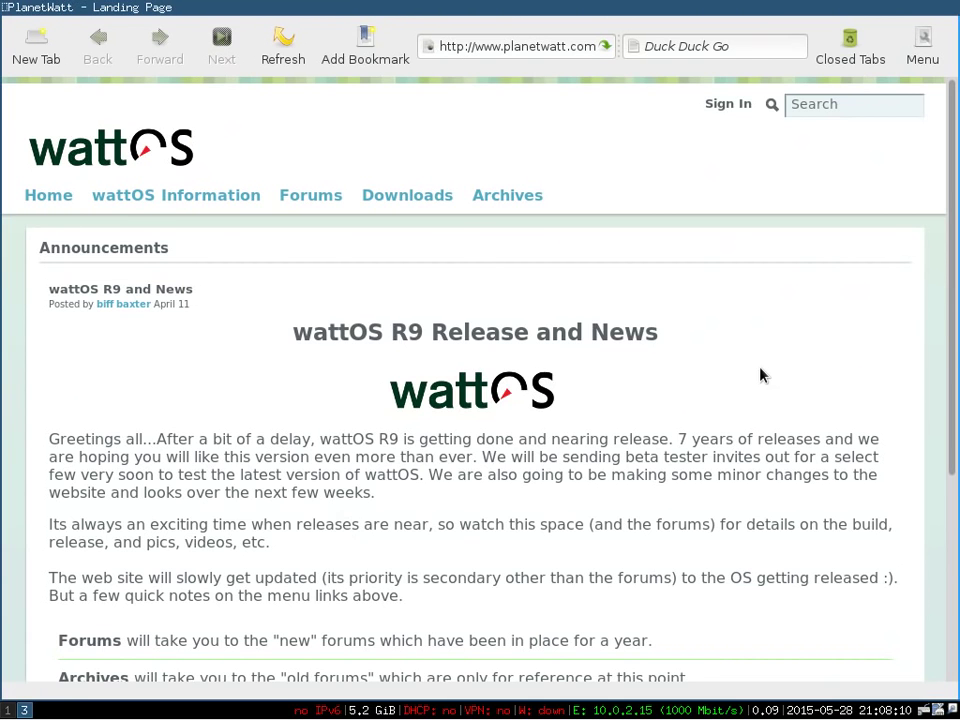
key("super+d")
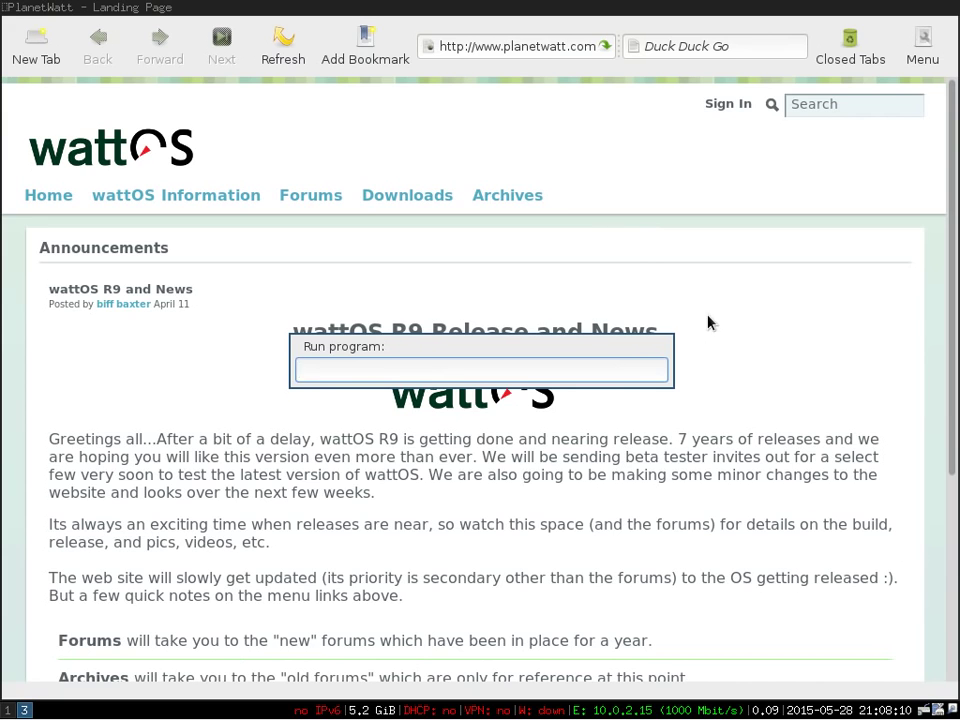
type("scrot")
key("Return")
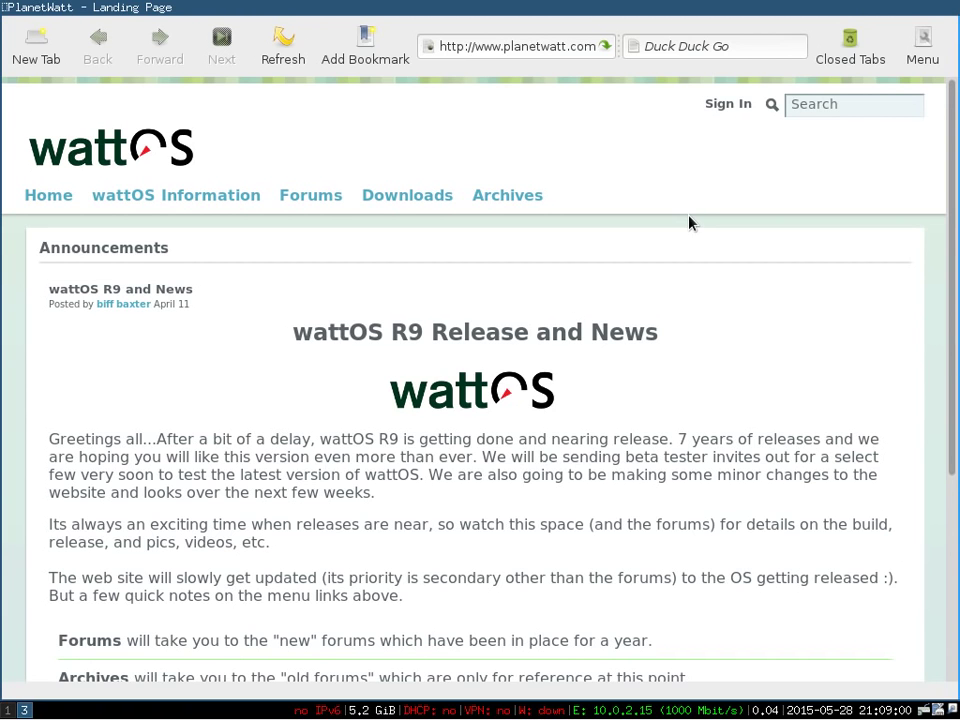
key("super+shift+q")
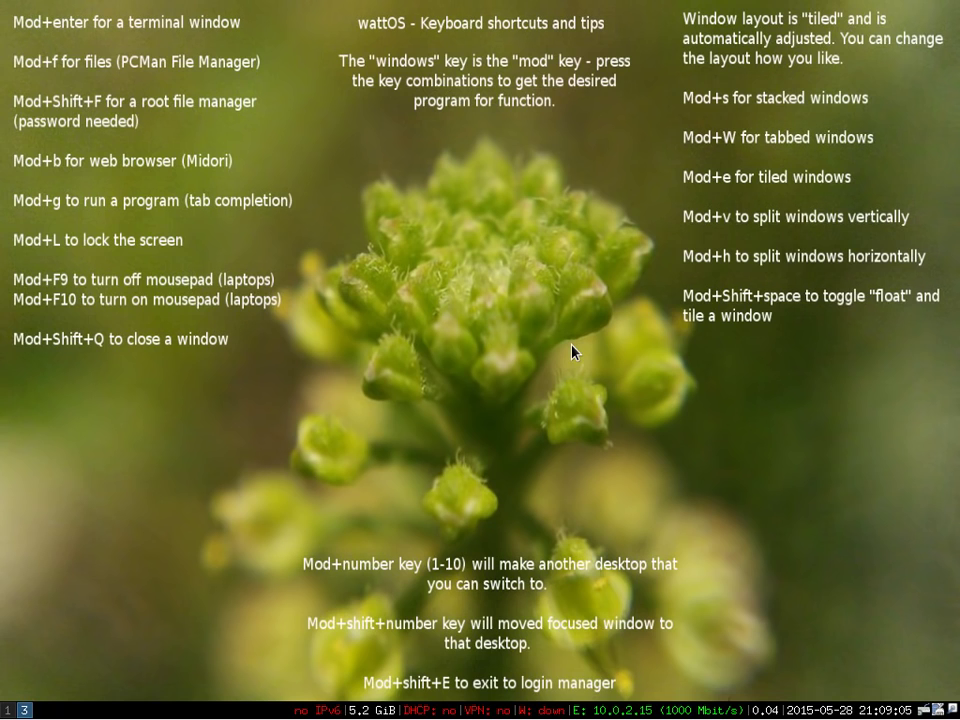
key("super+f")
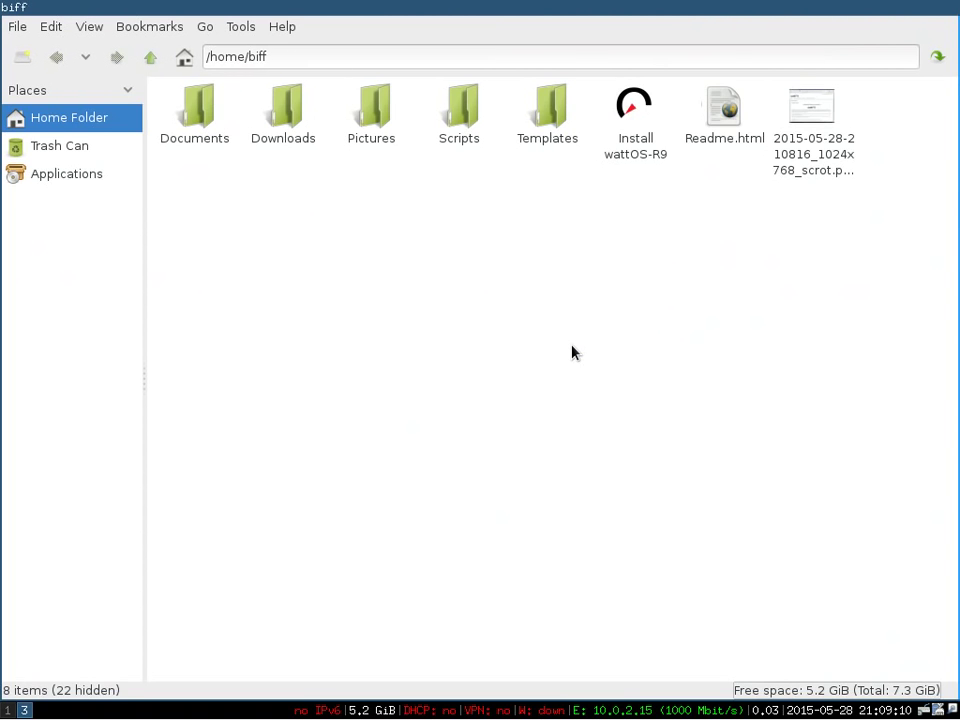
key("ctrl+h")
double_click(643, 148)
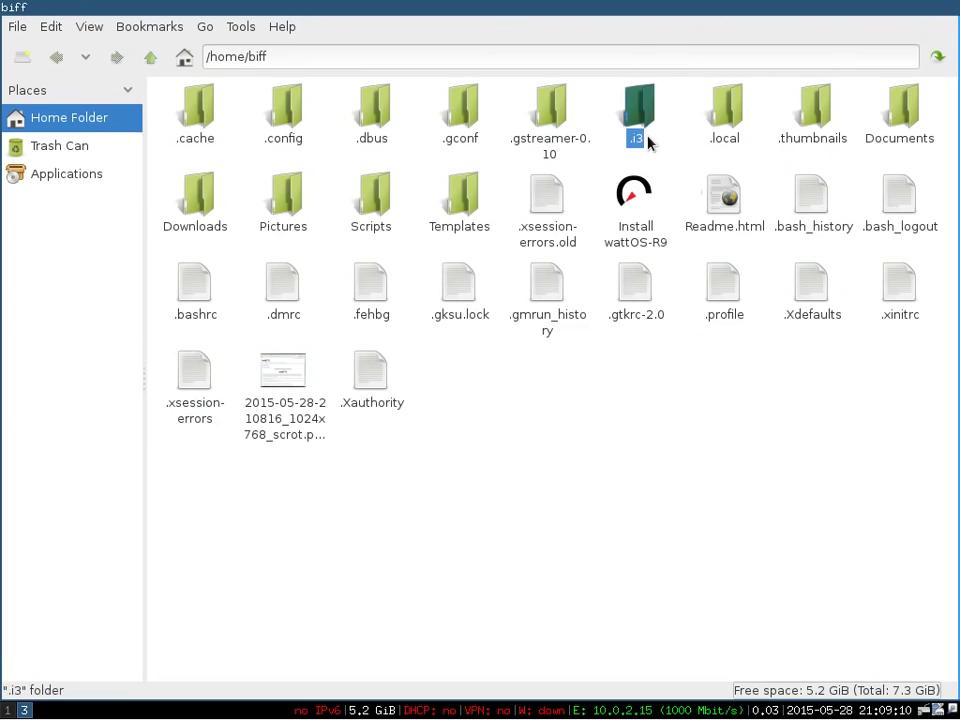
double_click(207, 125)
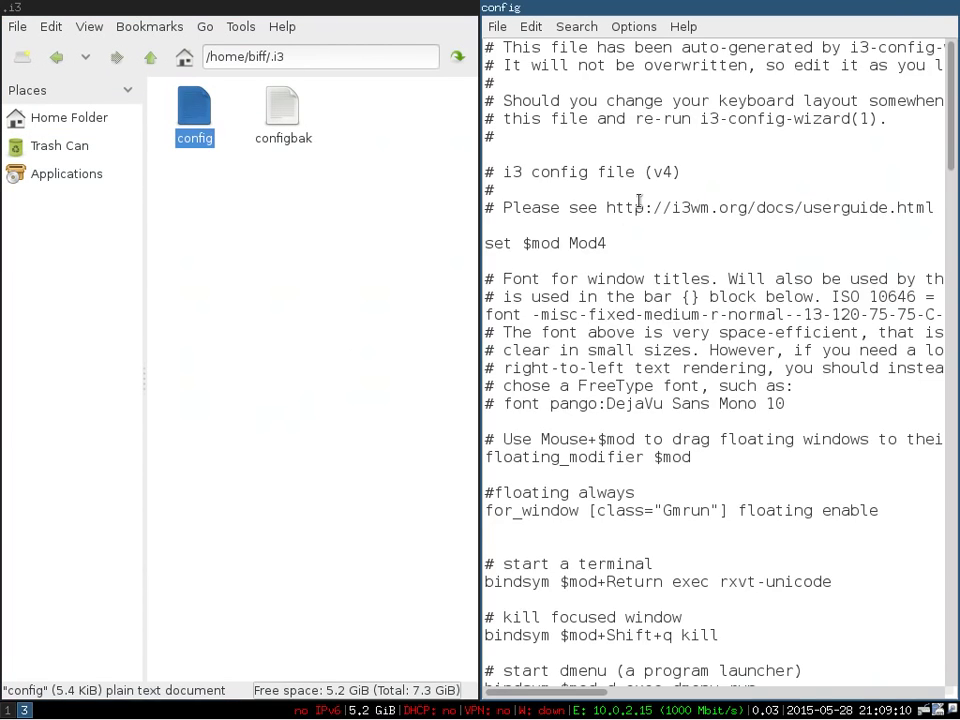
scroll(639, 229, "down", 10)
scroll(643, 248, "up", 8)
scroll(643, 255, "up", 2)
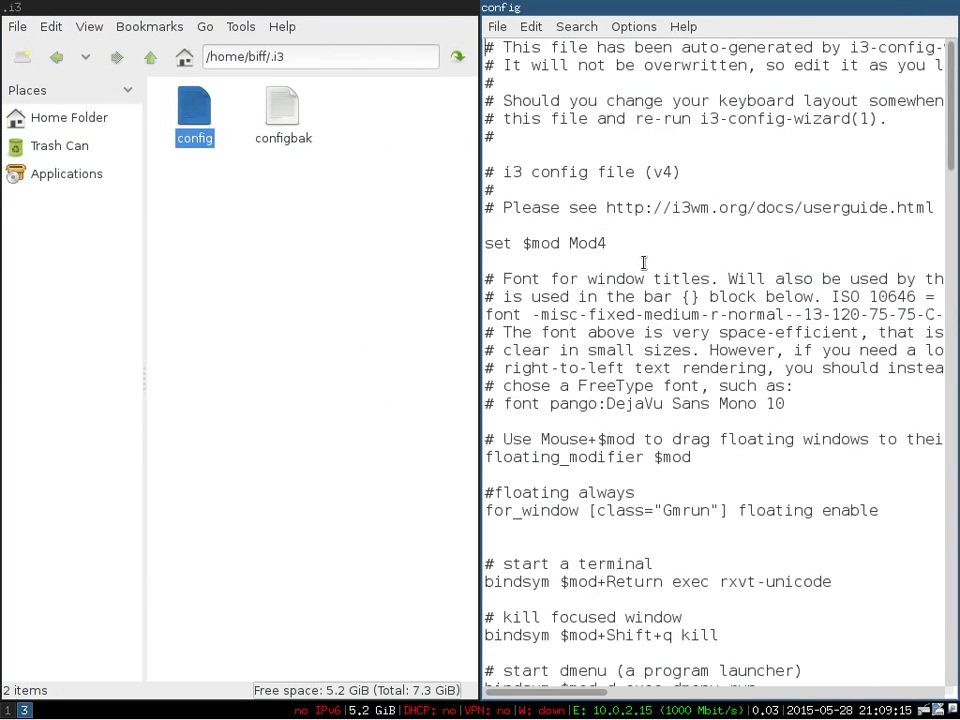
scroll(643, 262, "down", 12)
scroll(655, 285, "up", 4)
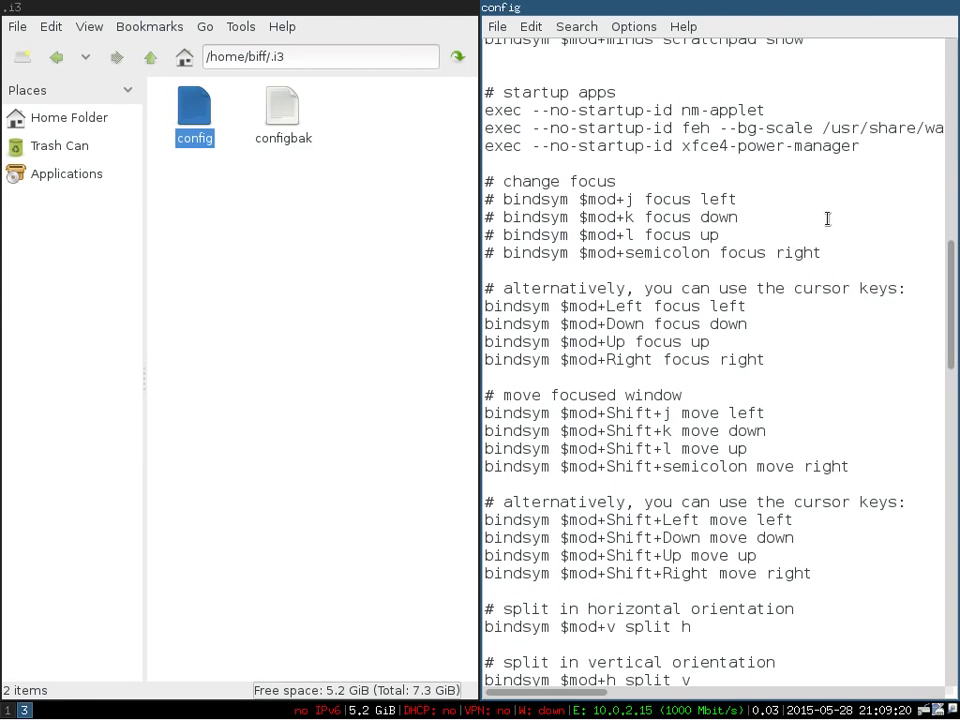
key("super+shift+q")
key("super+shift+q")
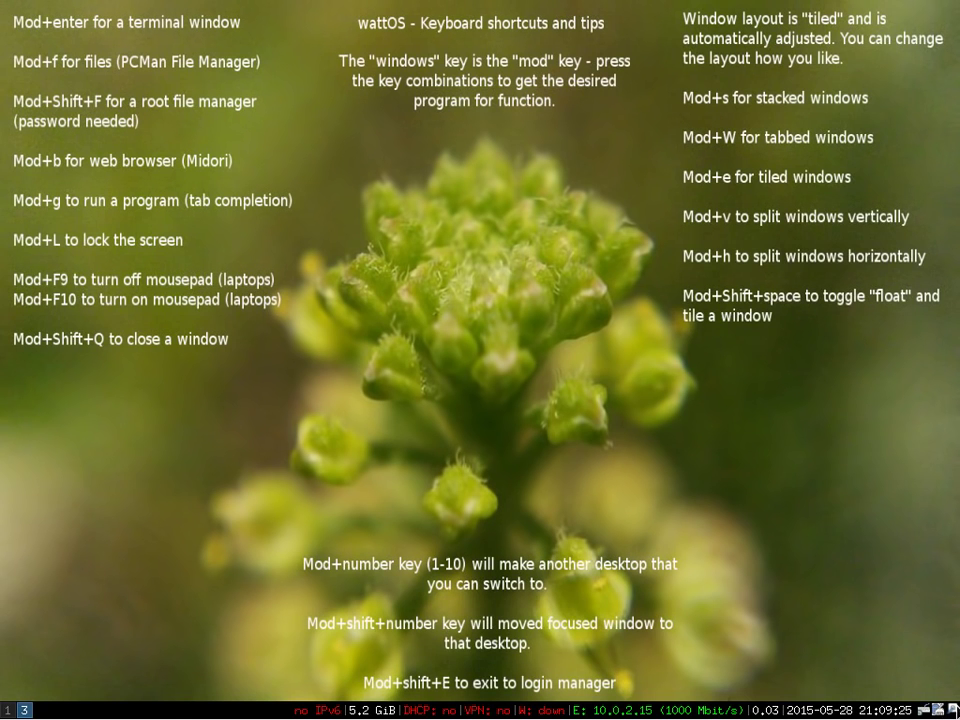
right_click(953, 708)
left_click(953, 708)
left_click(953, 708)
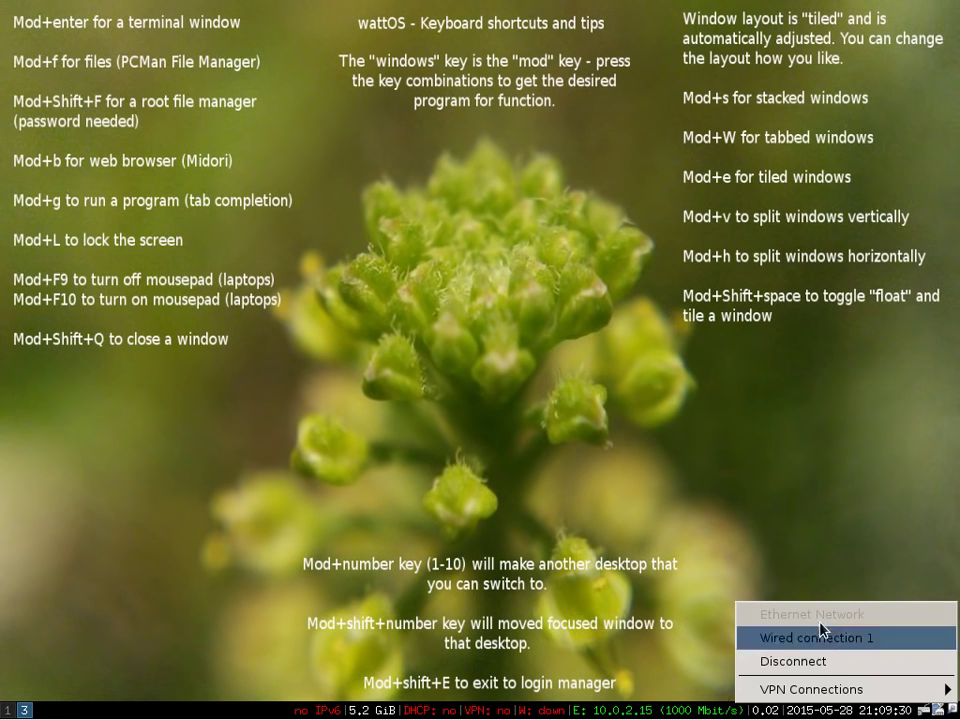
left_click(763, 484)
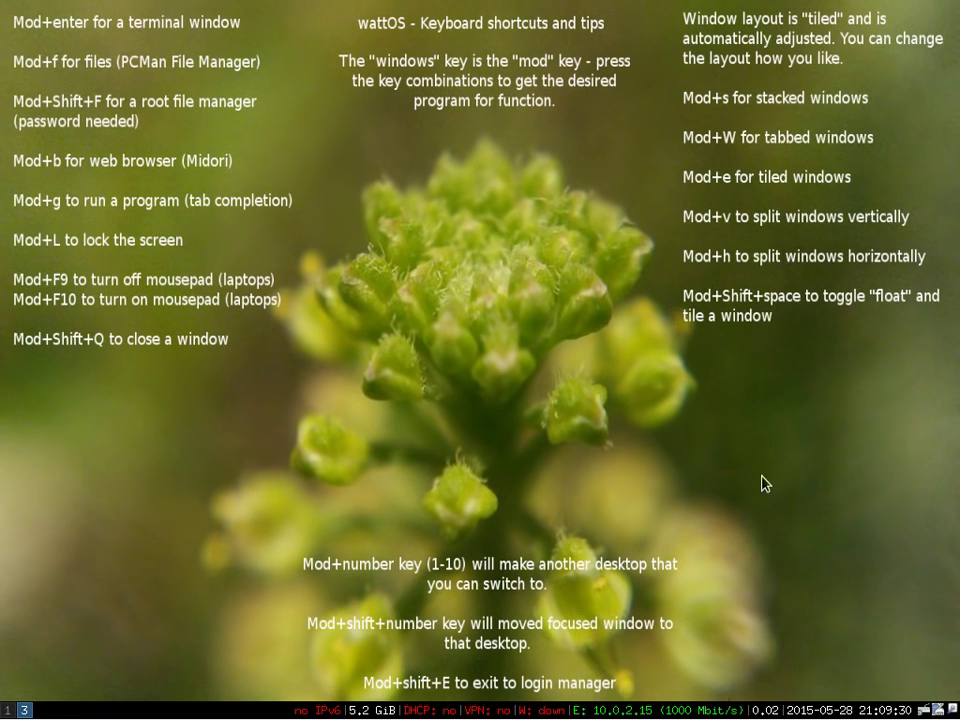
left_click(940, 710)
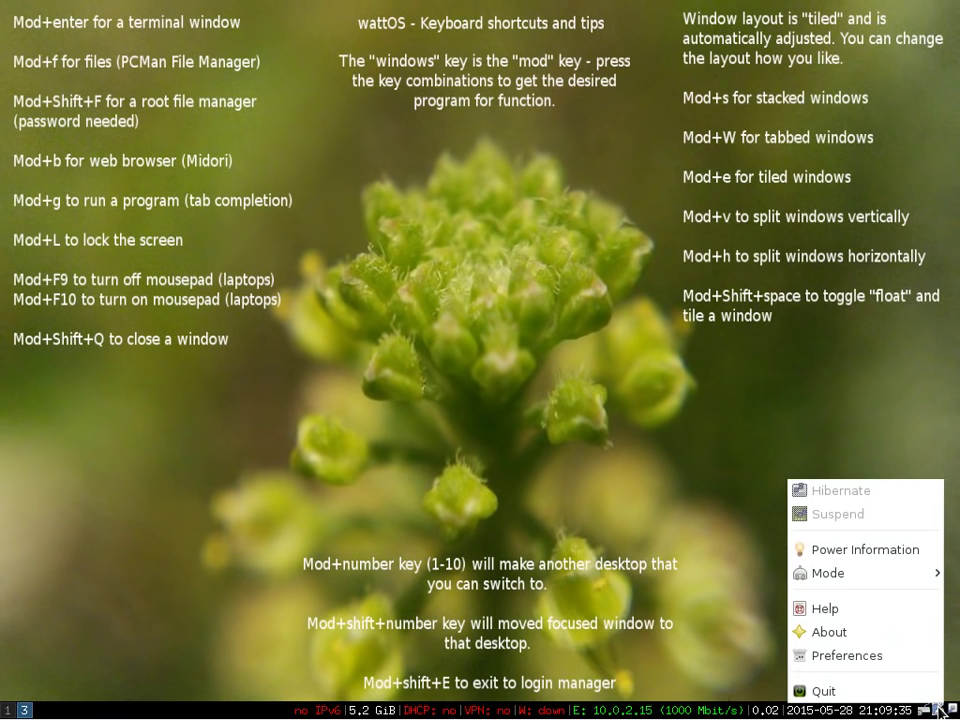
mouse_move(908, 577)
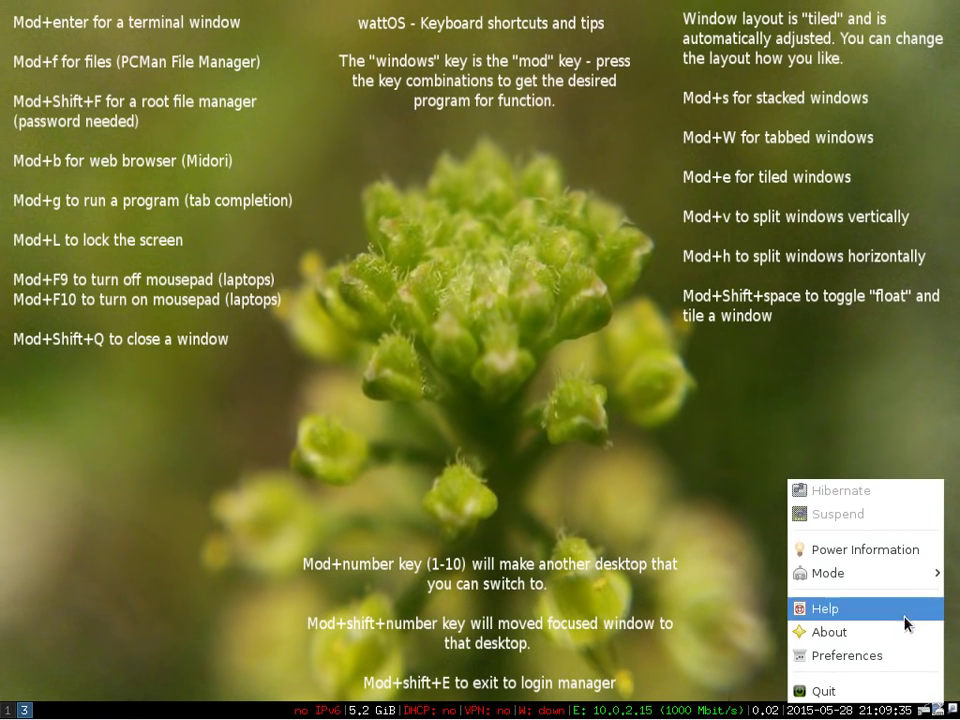
left_click(911, 653)
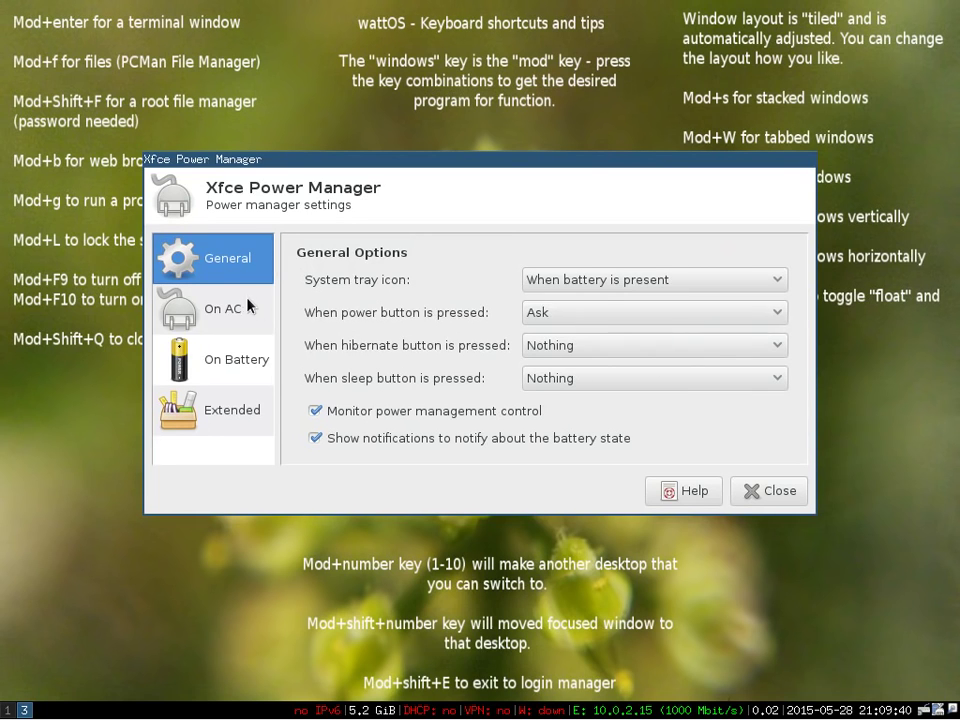
left_click(754, 491)
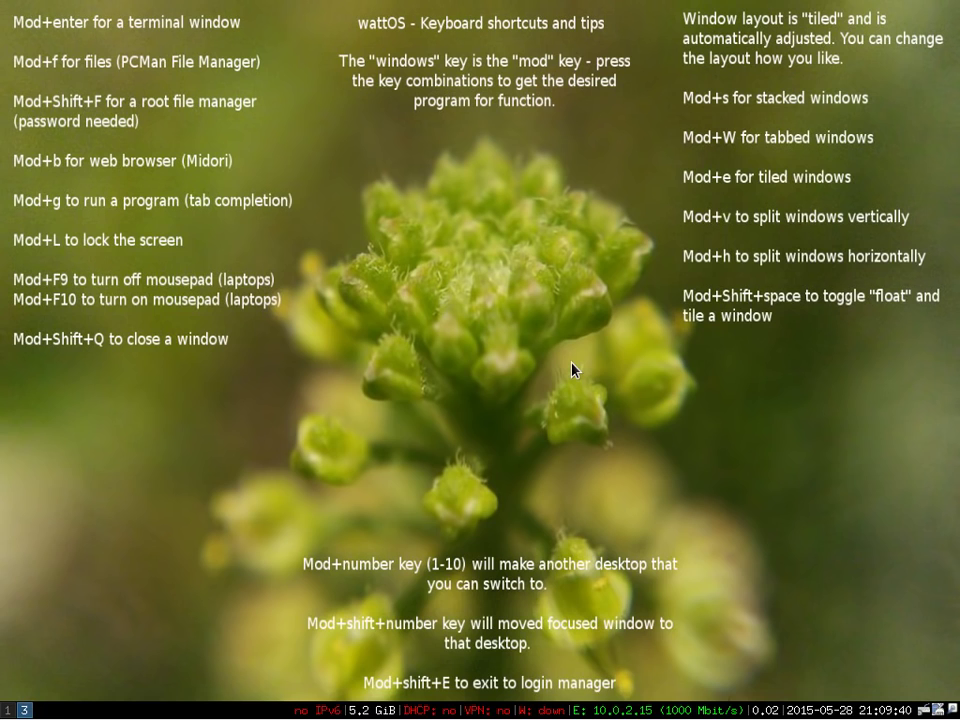